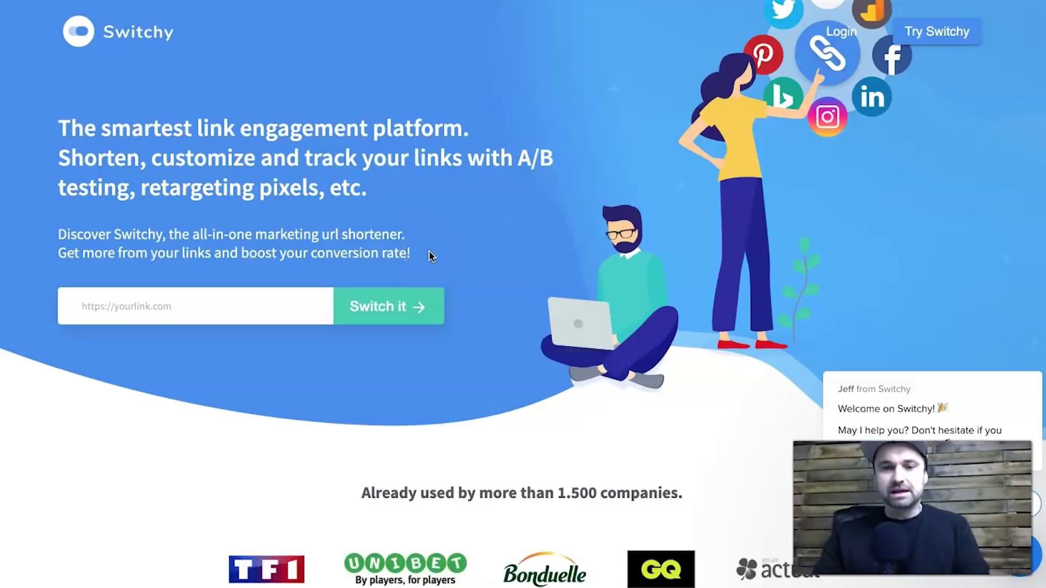
Step: Examine the homepage sections on retargeting KPIs, social media link customization and short links with retargeting pixels
{"action": "scroll", "coordinate": [516, 275], "scroll_direction": "down", "scroll_amount": 20}
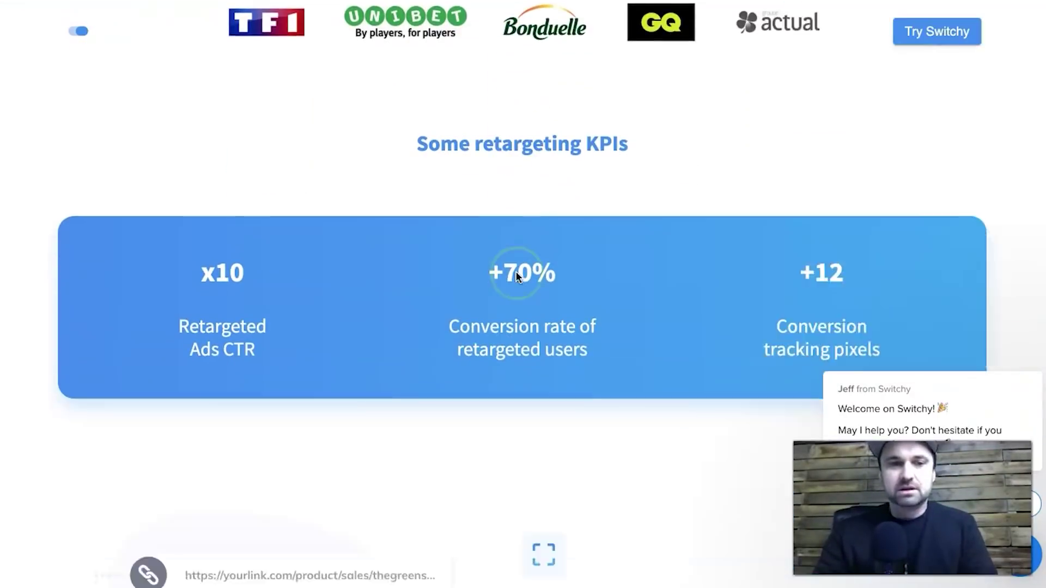
{"action": "scroll", "coordinate": [515, 272], "scroll_direction": "down", "scroll_amount": 5}
{"action": "scroll", "coordinate": [515, 272], "scroll_direction": "up", "scroll_amount": 5}
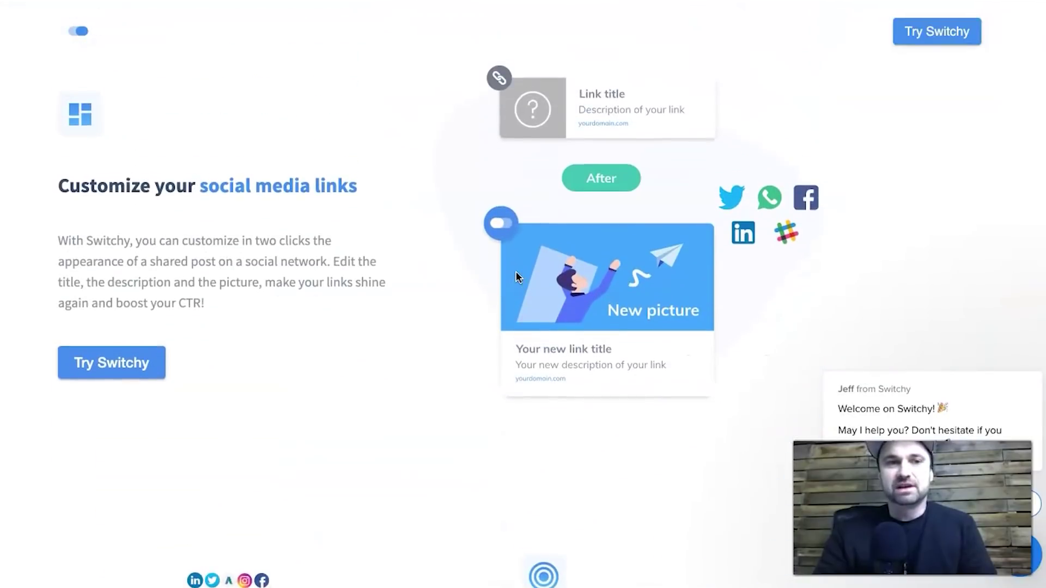
{"action": "scroll", "coordinate": [516, 271], "scroll_direction": "down", "scroll_amount": 1}
{"action": "scroll", "coordinate": [516, 271], "scroll_direction": "up", "scroll_amount": 2}
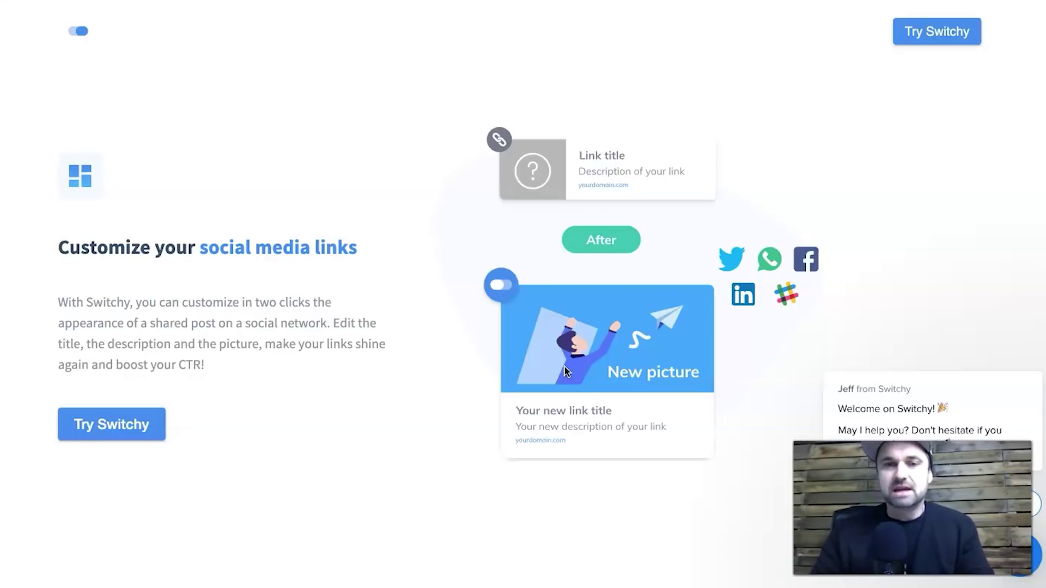
{"action": "scroll", "coordinate": [565, 368], "scroll_direction": "up", "scroll_amount": 6}
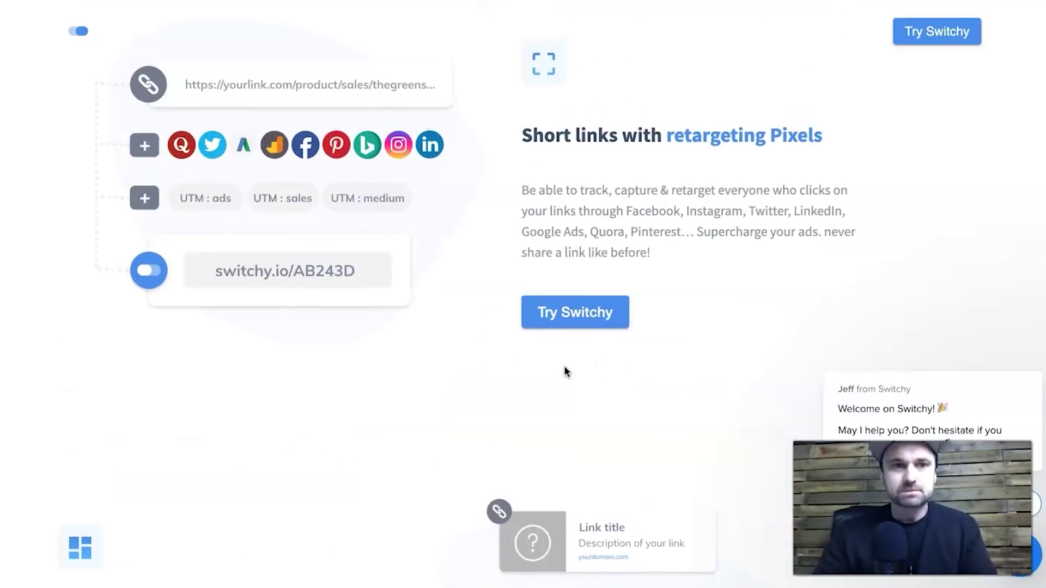
{"action": "scroll", "coordinate": [564, 371], "scroll_direction": "up", "scroll_amount": 2}
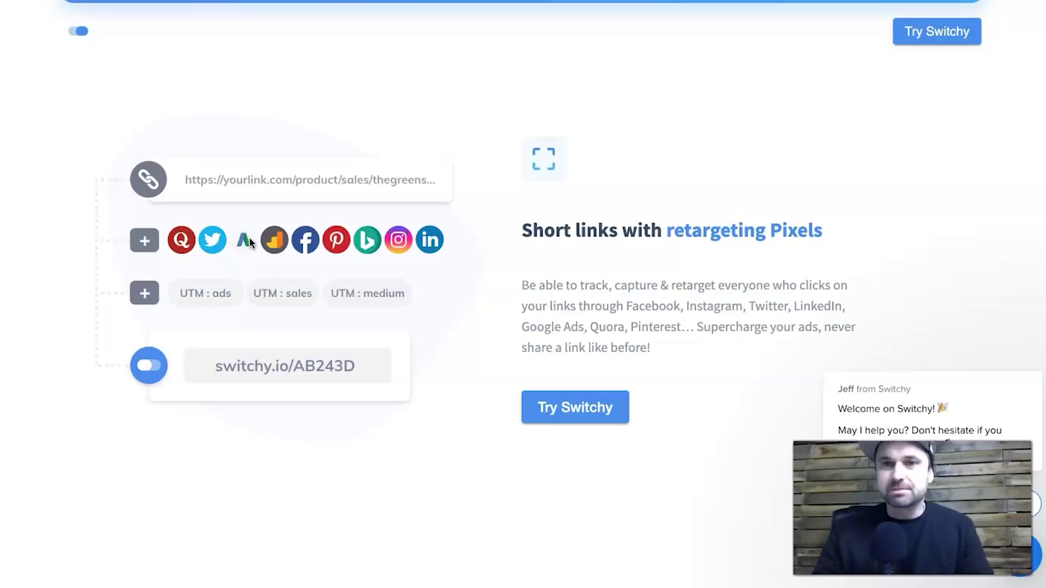
{"action": "left_click", "coordinate": [439, 309]}
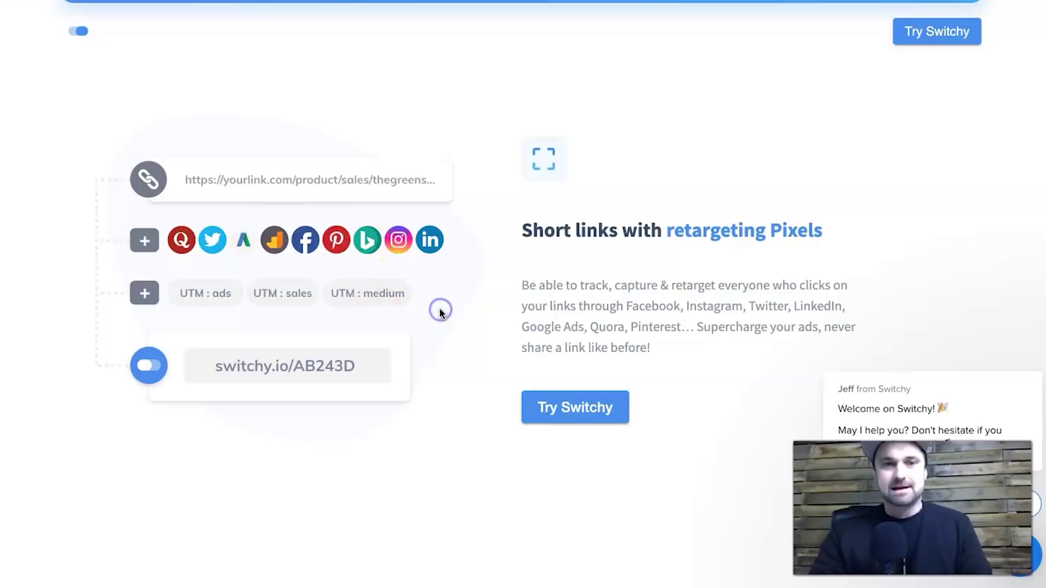
Step: Review the homepage sections on ads campaign retargeting, real-time analytics reports and GDPR & CCPA compliance
{"action": "scroll", "coordinate": [440, 310], "scroll_direction": "down", "scroll_amount": 12}
{"action": "scroll", "coordinate": [440, 314], "scroll_direction": "down", "scroll_amount": 3}
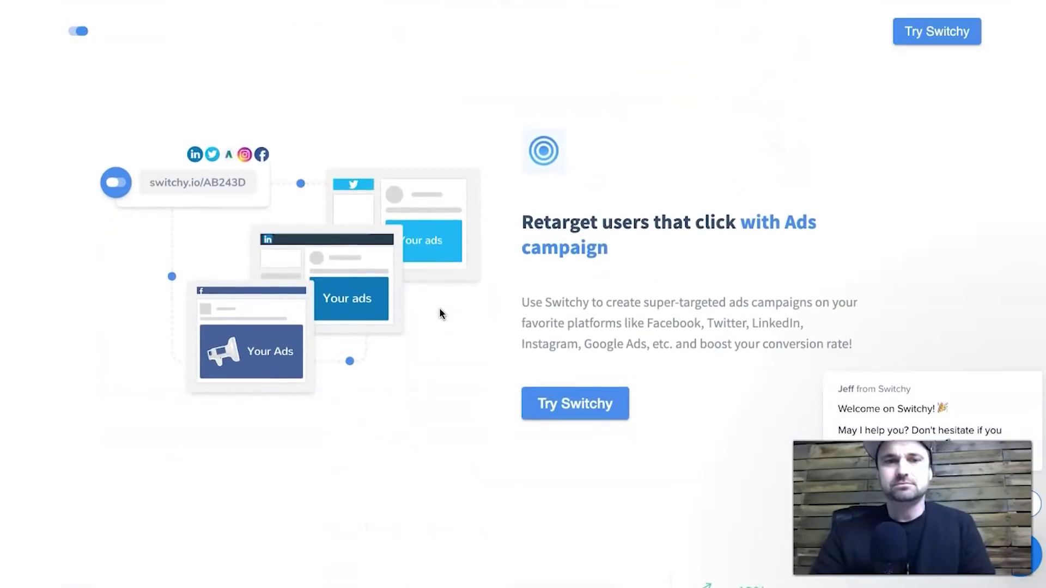
{"action": "scroll", "coordinate": [496, 365], "scroll_direction": "down", "scroll_amount": 1}
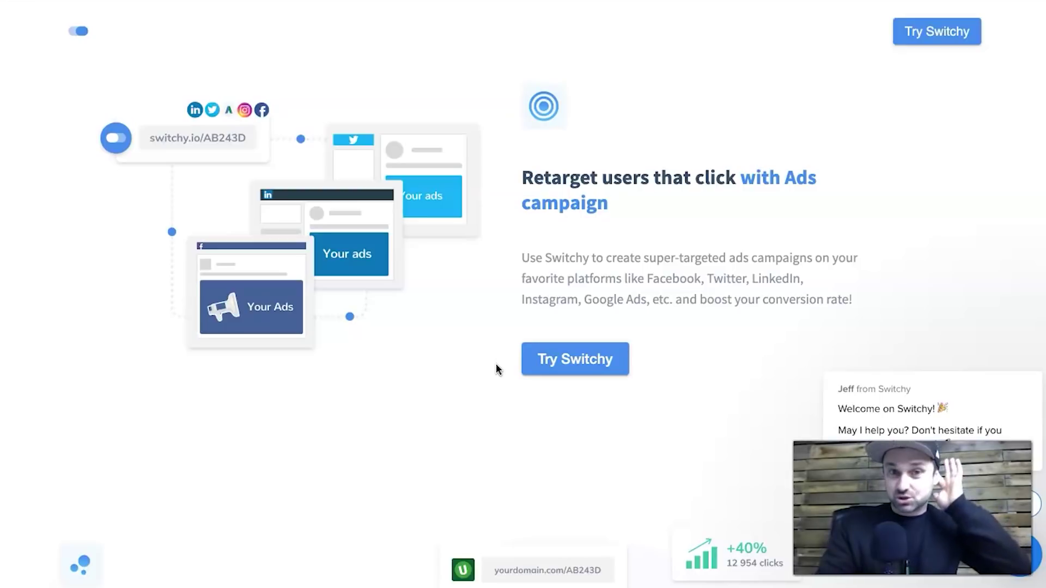
{"action": "scroll", "coordinate": [496, 365], "scroll_direction": "down", "scroll_amount": 6}
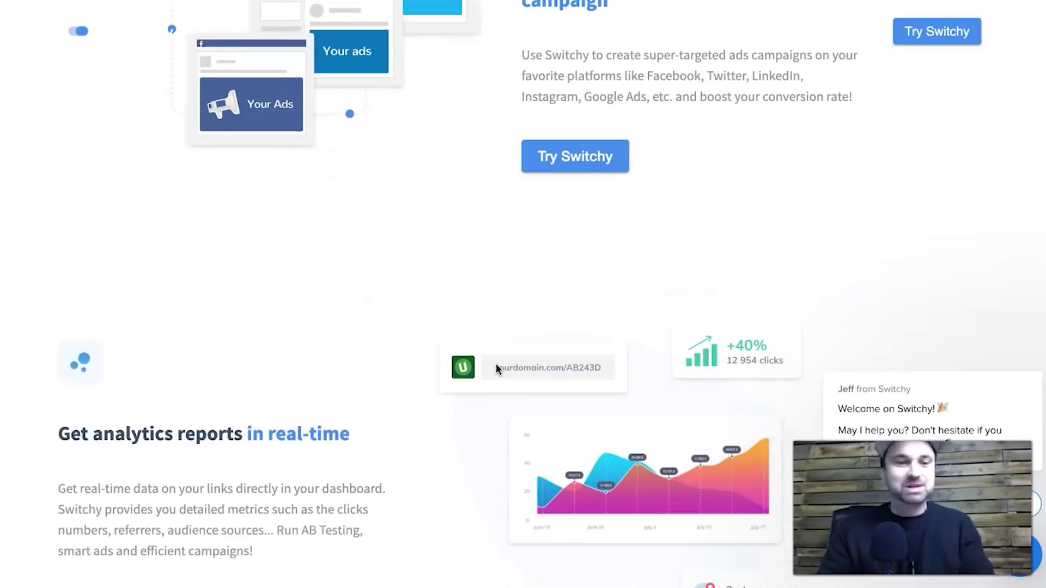
{"action": "scroll", "coordinate": [496, 369], "scroll_direction": "down", "scroll_amount": 1}
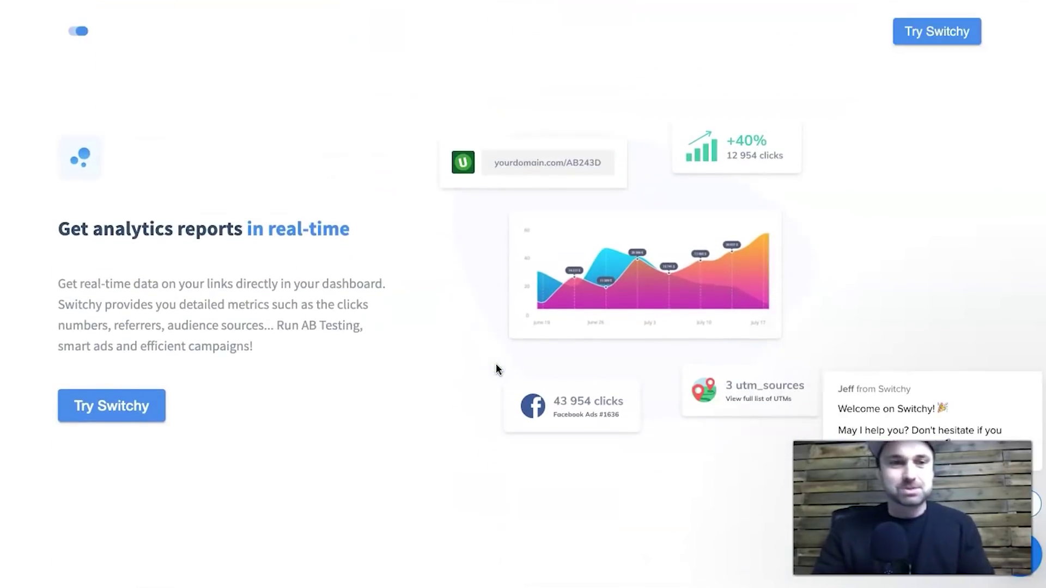
{"action": "scroll", "coordinate": [638, 329], "scroll_direction": "down", "scroll_amount": 10}
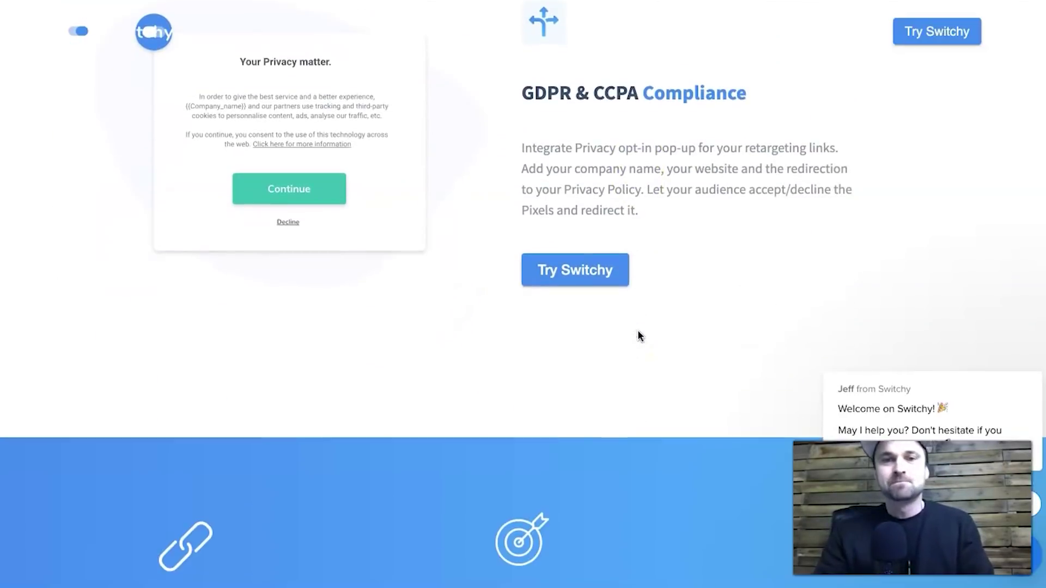
{"action": "scroll", "coordinate": [637, 329], "scroll_direction": "up", "scroll_amount": 15}
{"action": "scroll", "coordinate": [641, 336], "scroll_direction": "up", "scroll_amount": 10}
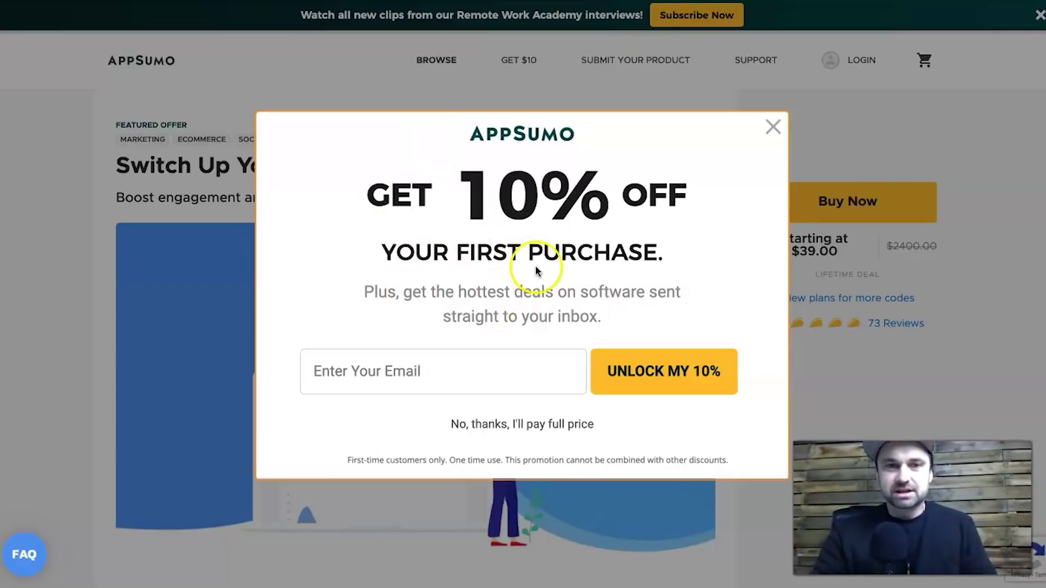
Step: On the AppSumo deal page for Switchy, dismiss the first-purchase discount offer and the location exposure warning
{"action": "left_click", "coordinate": [777, 131]}
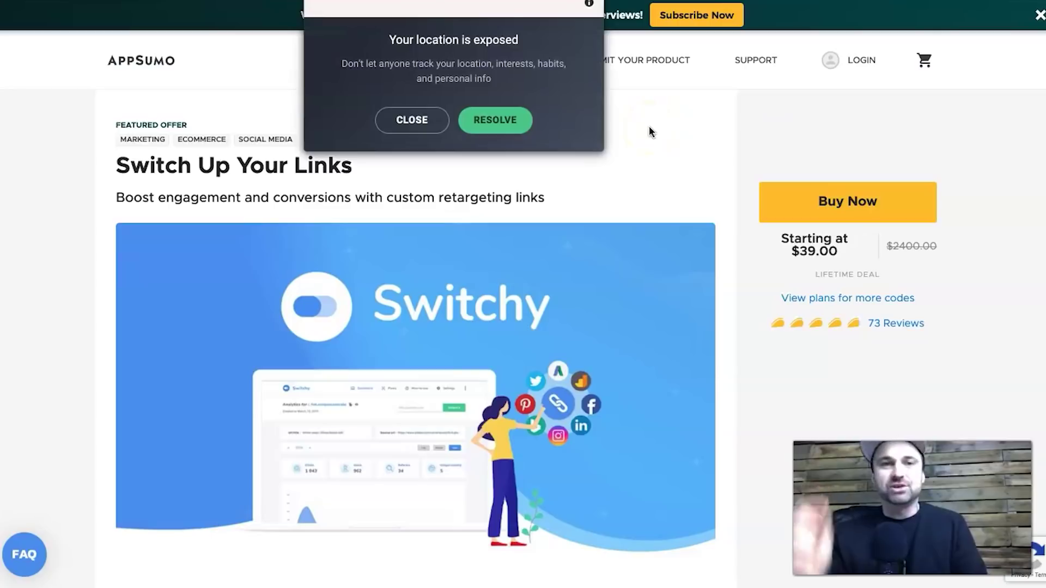
{"action": "left_click", "coordinate": [407, 118]}
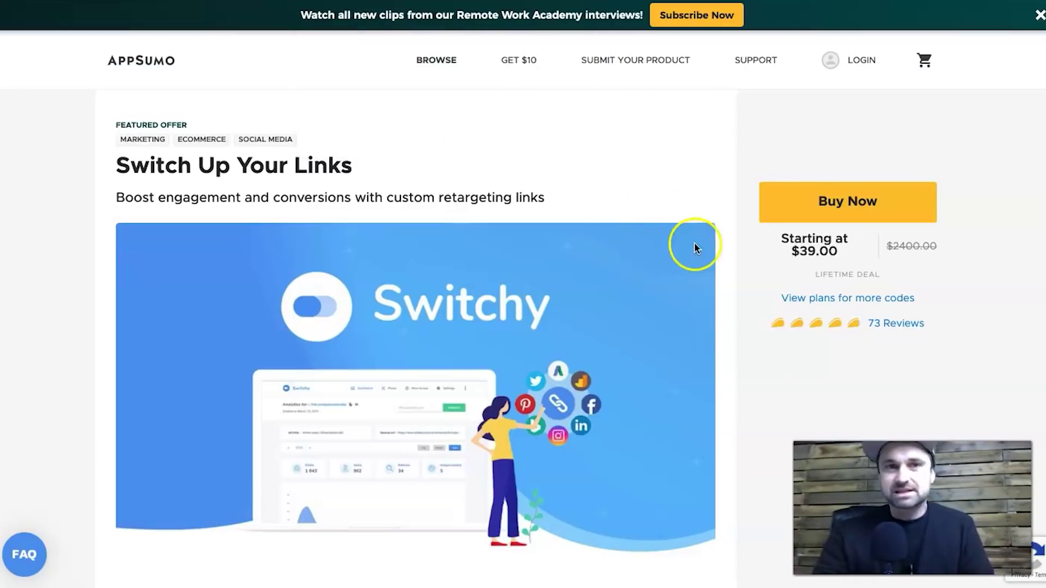
{"action": "scroll", "coordinate": [745, 290], "scroll_direction": "down", "scroll_amount": 1}
{"action": "scroll", "coordinate": [746, 290], "scroll_direction": "up", "scroll_amount": 1}
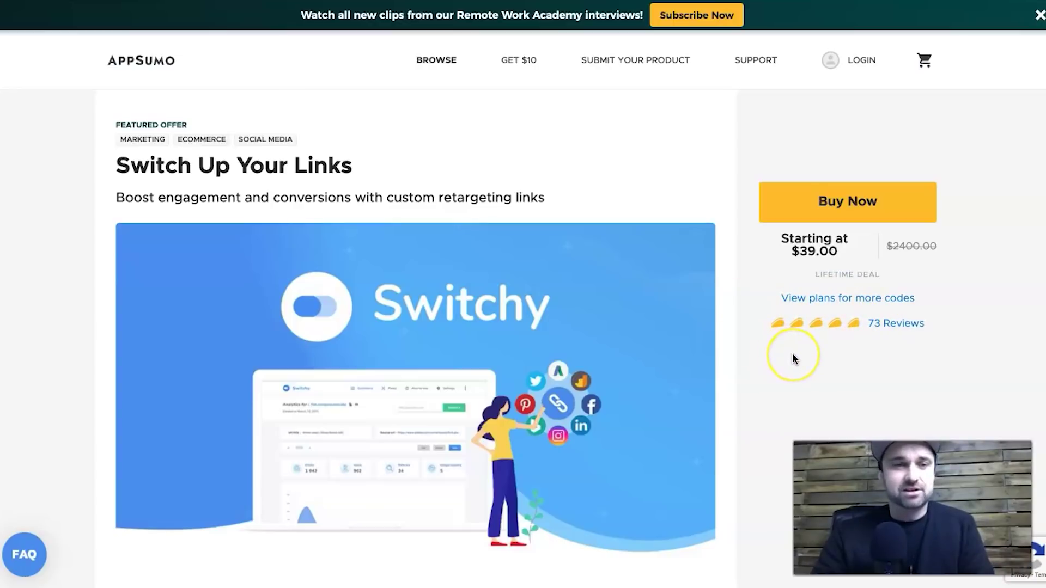
Step: Examine the features listed for the Single, Double and Multiple lifetime plans, highlighting the Single plan's from link appearance to QR code
{"action": "scroll", "coordinate": [793, 359], "scroll_direction": "down", "scroll_amount": 10}
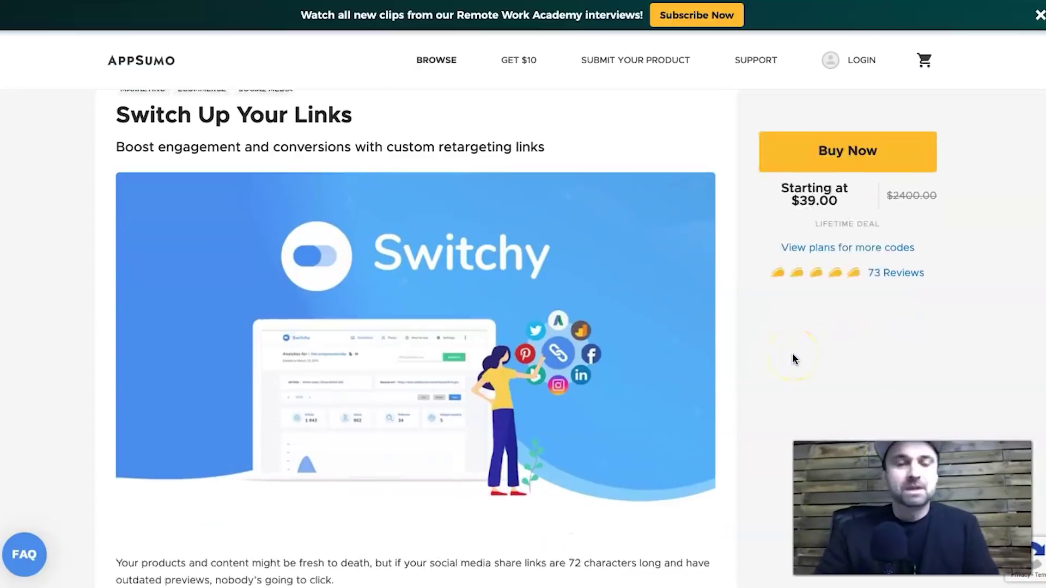
{"action": "scroll", "coordinate": [792, 359], "scroll_direction": "down", "scroll_amount": 15}
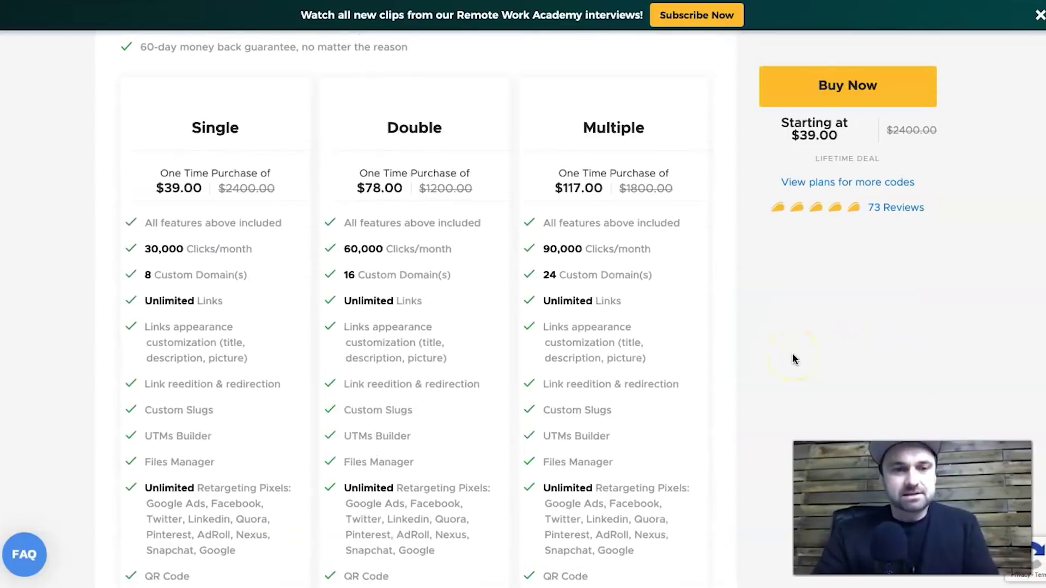
{"action": "scroll", "coordinate": [376, 155], "scroll_direction": "up", "scroll_amount": 1}
{"action": "scroll", "coordinate": [311, 205], "scroll_direction": "up", "scroll_amount": 1}
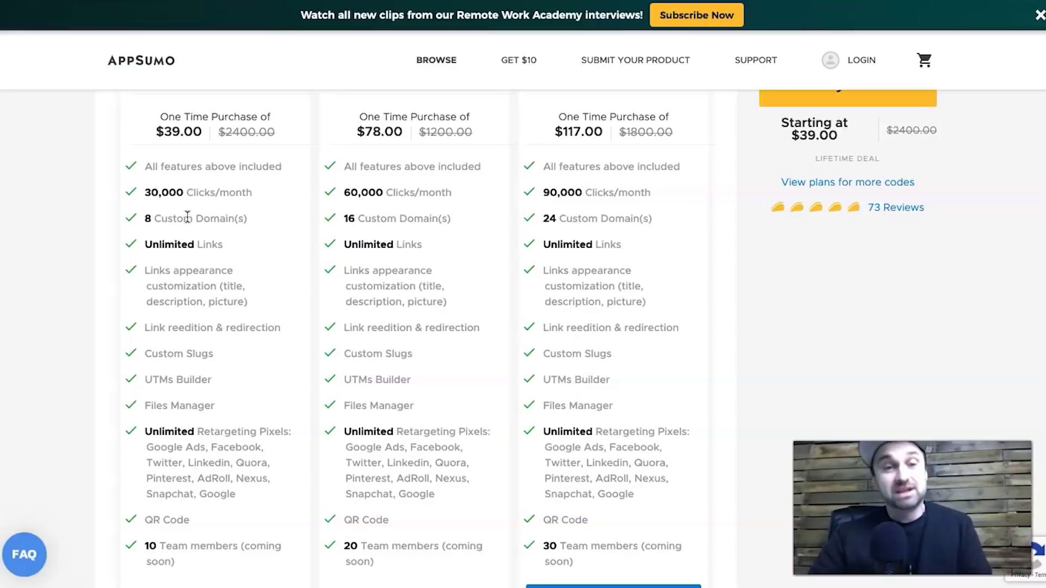
{"action": "scroll", "coordinate": [211, 233], "scroll_direction": "down", "scroll_amount": 1}
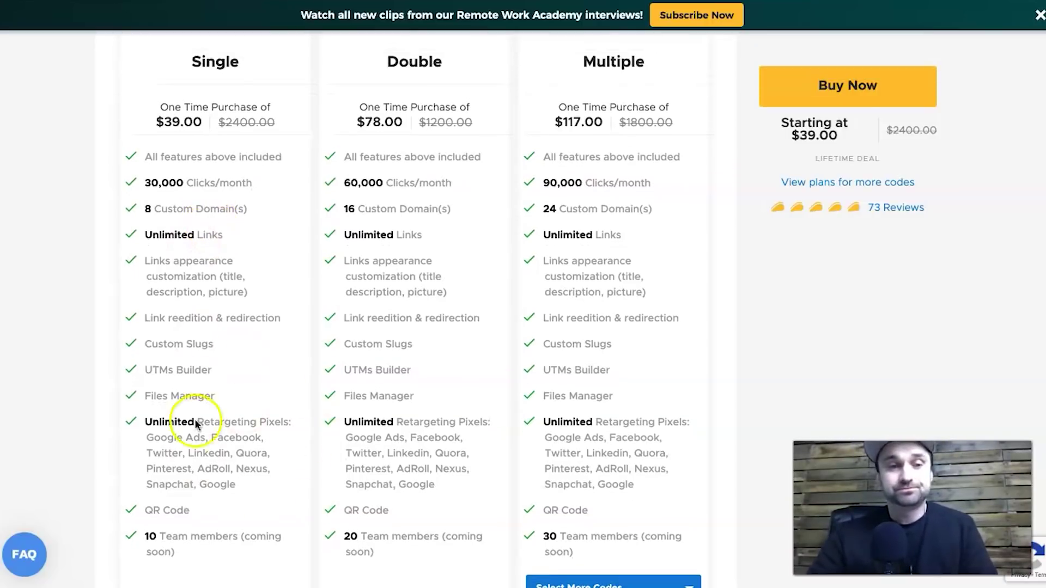
{"action": "left_click_drag", "start_coordinate": [212, 521], "coordinate": [134, 272]}
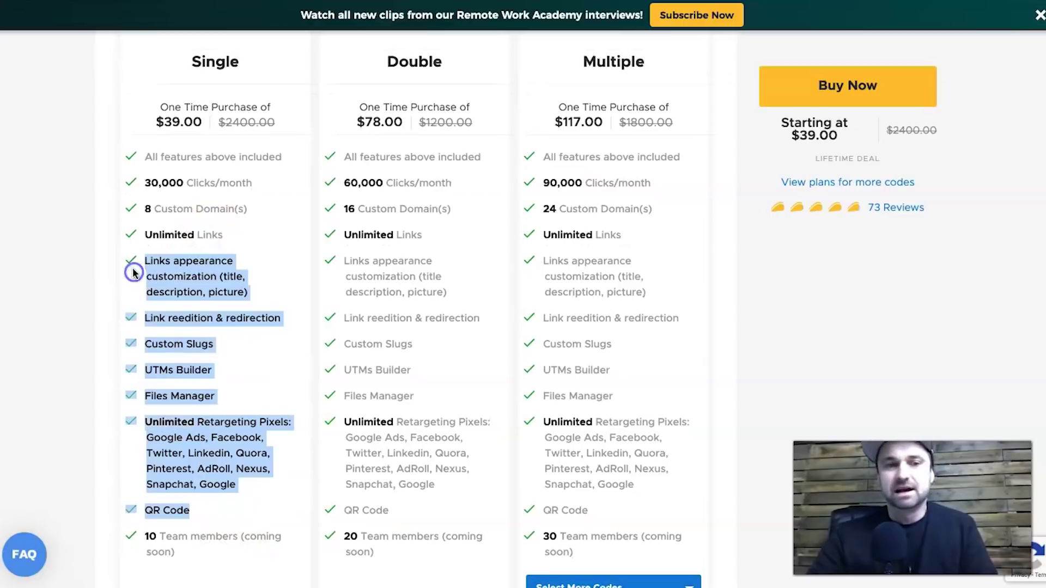
{"action": "left_click", "coordinate": [82, 297]}
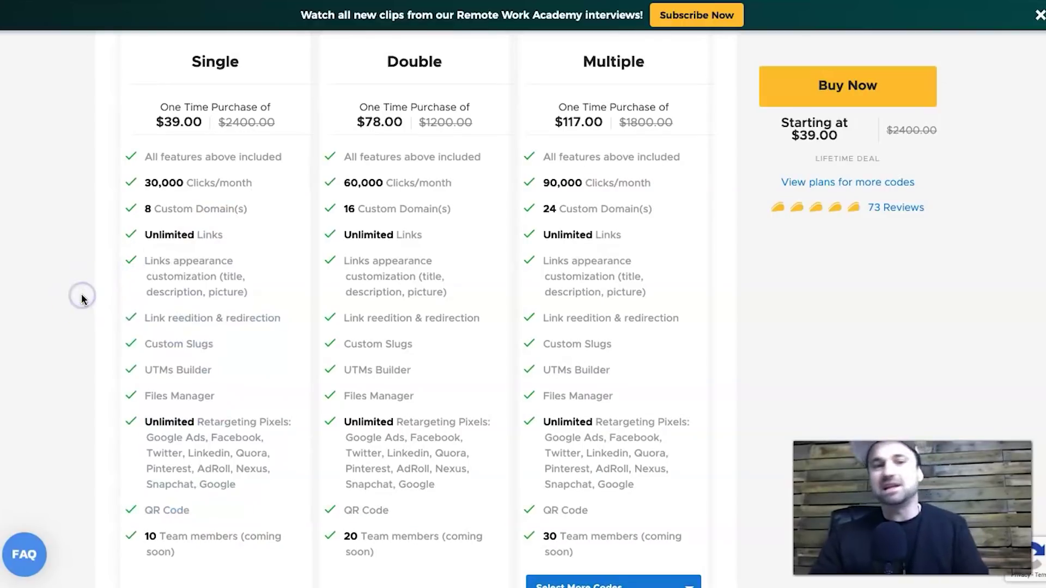
Step: Compare the monthly click allowances of the Single, Double and Multiple plans by highlighting each one
{"action": "left_click_drag", "start_coordinate": [142, 181], "coordinate": [225, 181]}
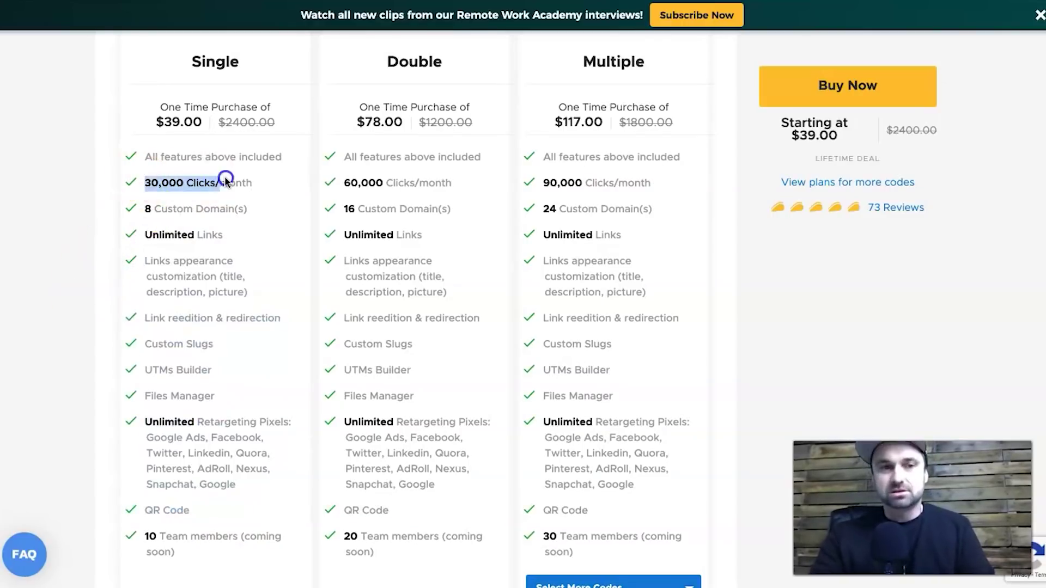
{"action": "left_click", "coordinate": [250, 181]}
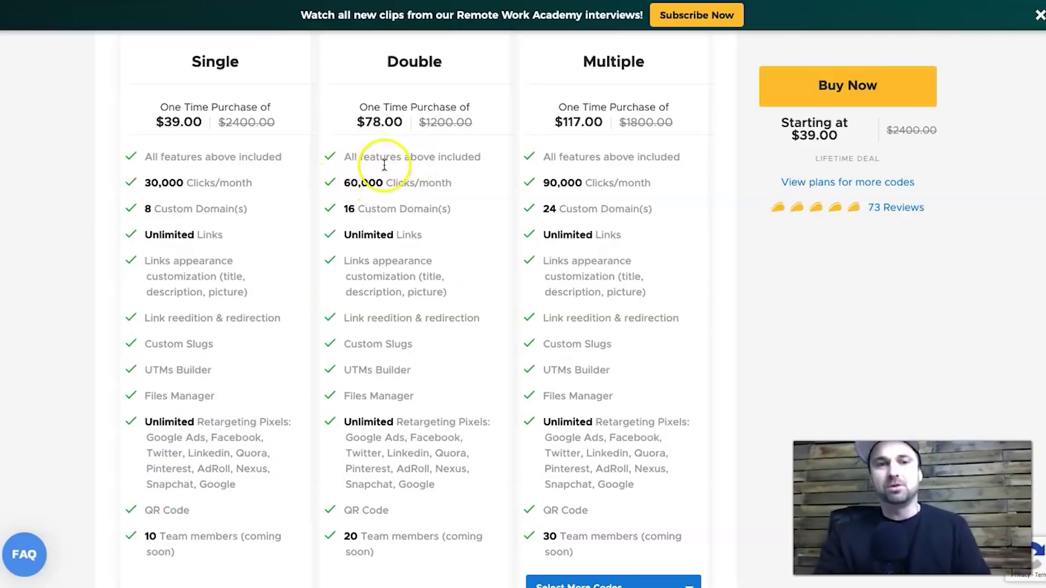
{"action": "left_click_drag", "start_coordinate": [341, 185], "coordinate": [455, 184]}
{"action": "left_click", "coordinate": [456, 186]}
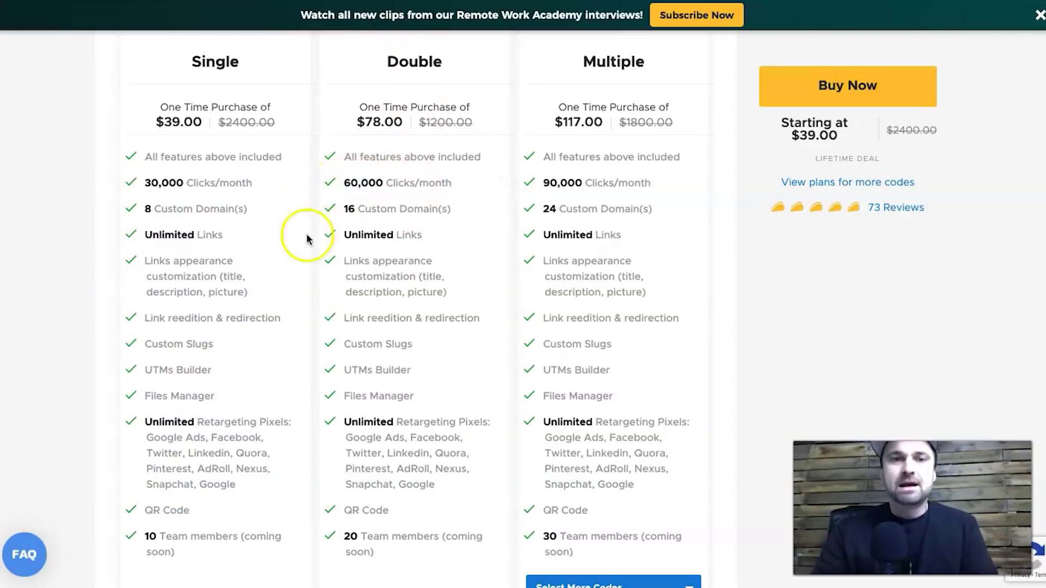
{"action": "left_click_drag", "start_coordinate": [544, 183], "coordinate": [596, 181]}
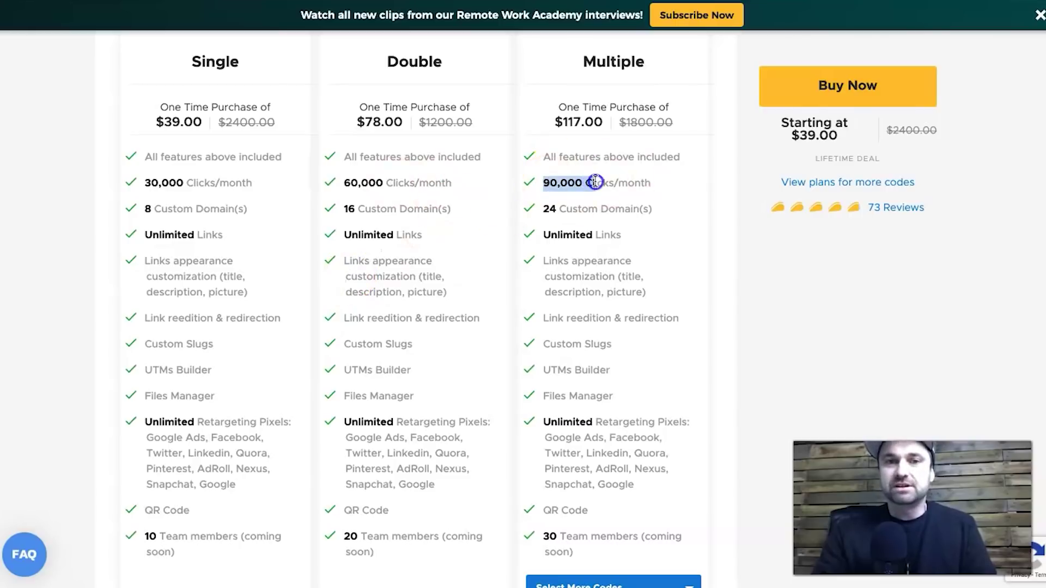
{"action": "left_click", "coordinate": [661, 184]}
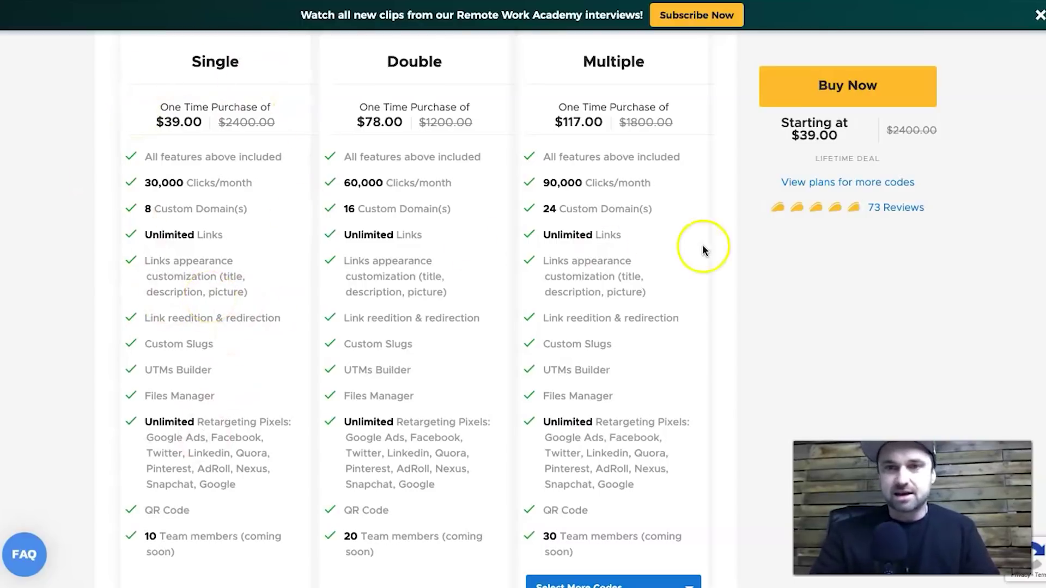
{"action": "left_click", "coordinate": [816, 278]}
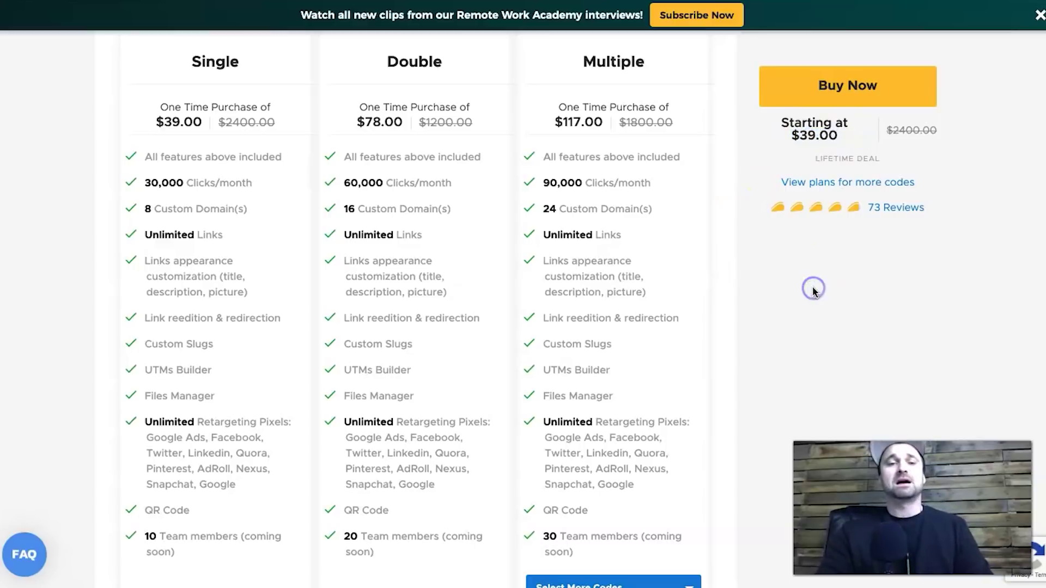
Step: Return to the Switchy website and look up its pricing through the footer links
{"action": "scroll", "coordinate": [812, 286], "scroll_direction": "down", "scroll_amount": 9}
{"action": "scroll", "coordinate": [813, 286], "scroll_direction": "up", "scroll_amount": 15}
{"action": "scroll", "coordinate": [813, 293], "scroll_direction": "up", "scroll_amount": 10}
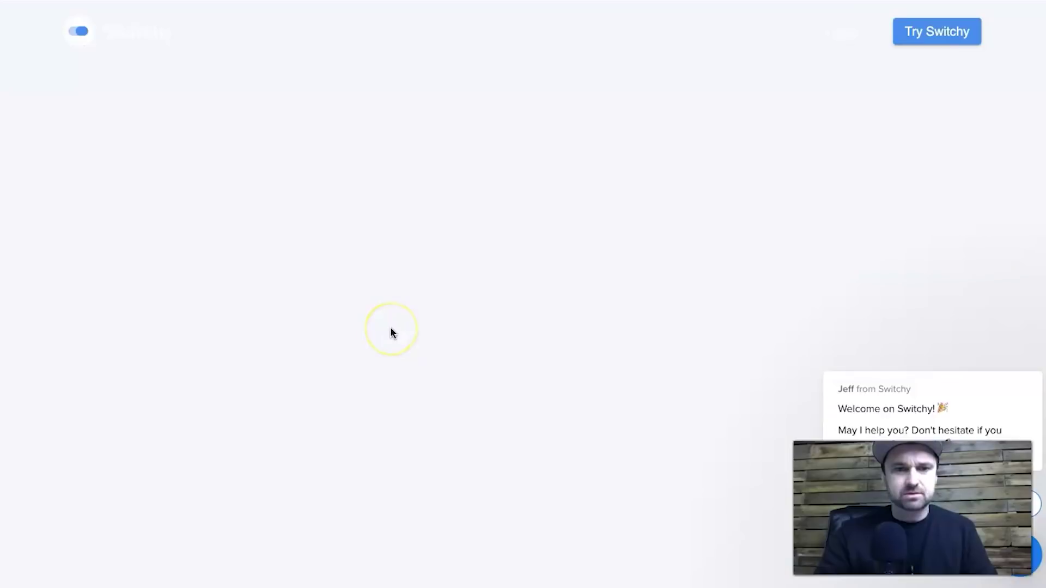
{"action": "scroll", "coordinate": [391, 332], "scroll_direction": "down", "scroll_amount": 10}
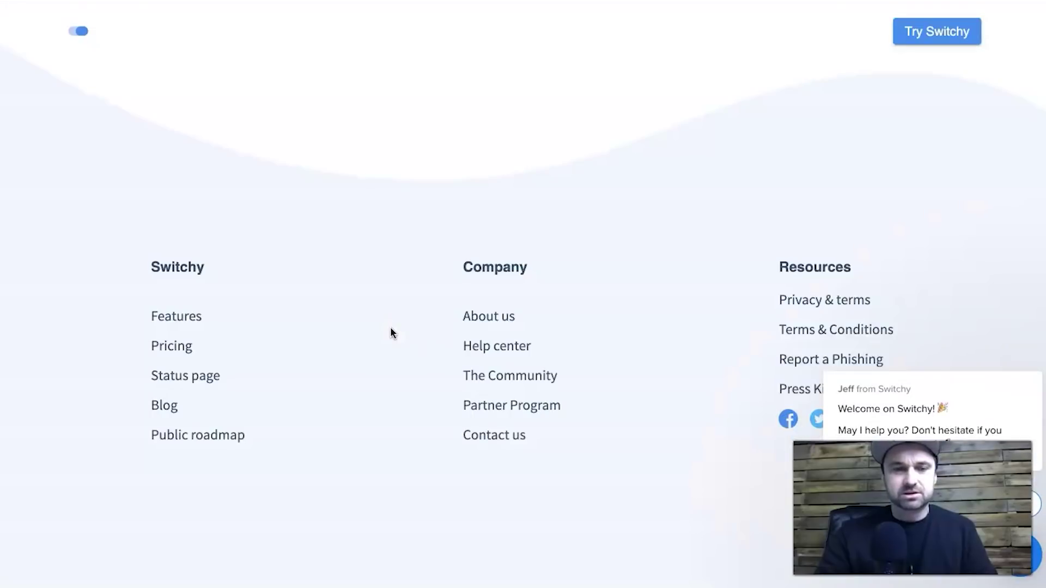
{"action": "left_click", "coordinate": [182, 356]}
{"action": "scroll", "coordinate": [174, 355], "scroll_direction": "down", "scroll_amount": 3}
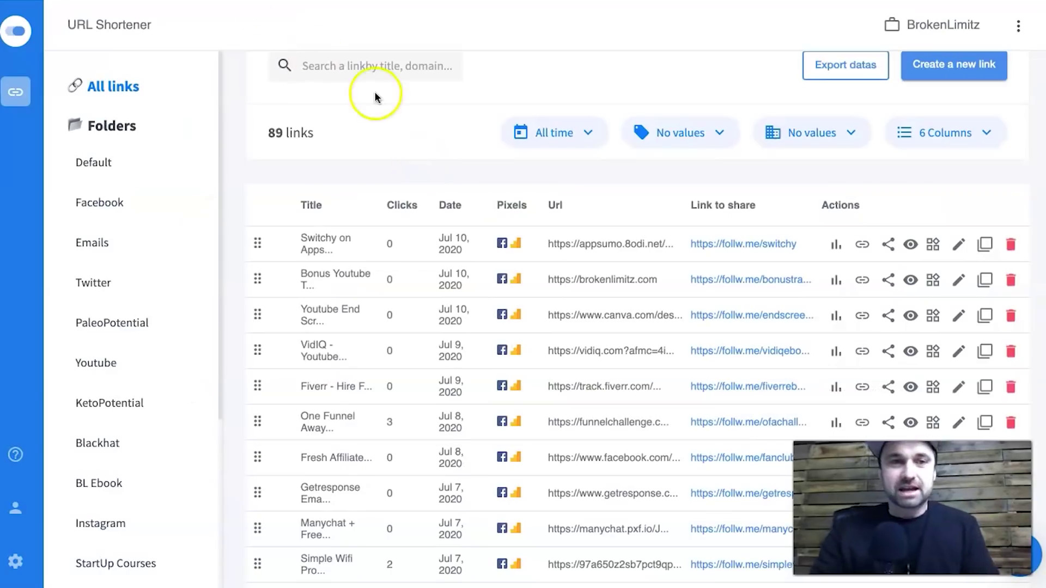
Step: From the Switchy link dashboard, open the account's billing details and check the click and custom domain usage
{"action": "scroll", "coordinate": [375, 94], "scroll_direction": "up", "scroll_amount": 3}
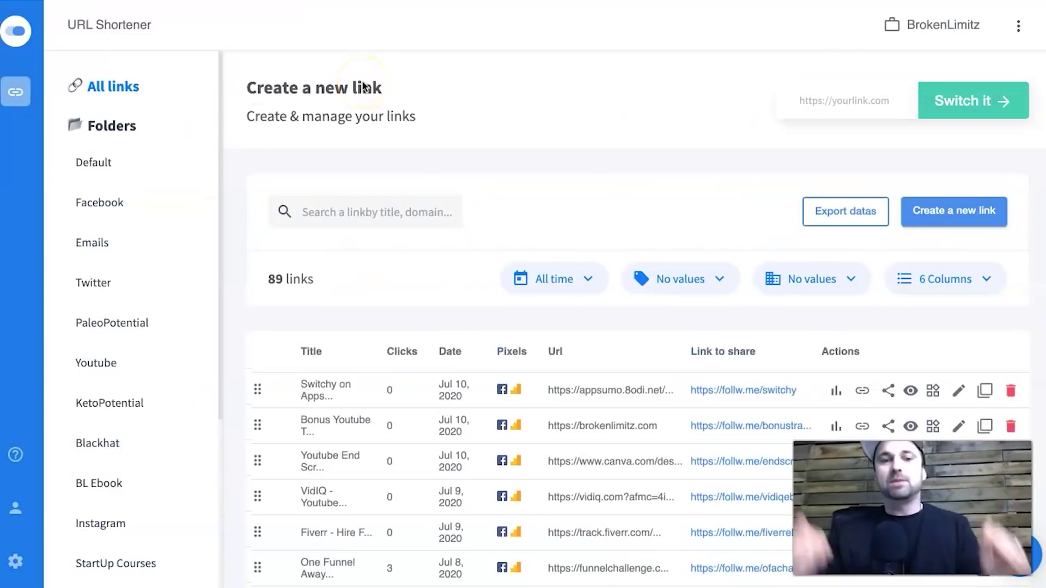
{"action": "left_click", "coordinate": [369, 104]}
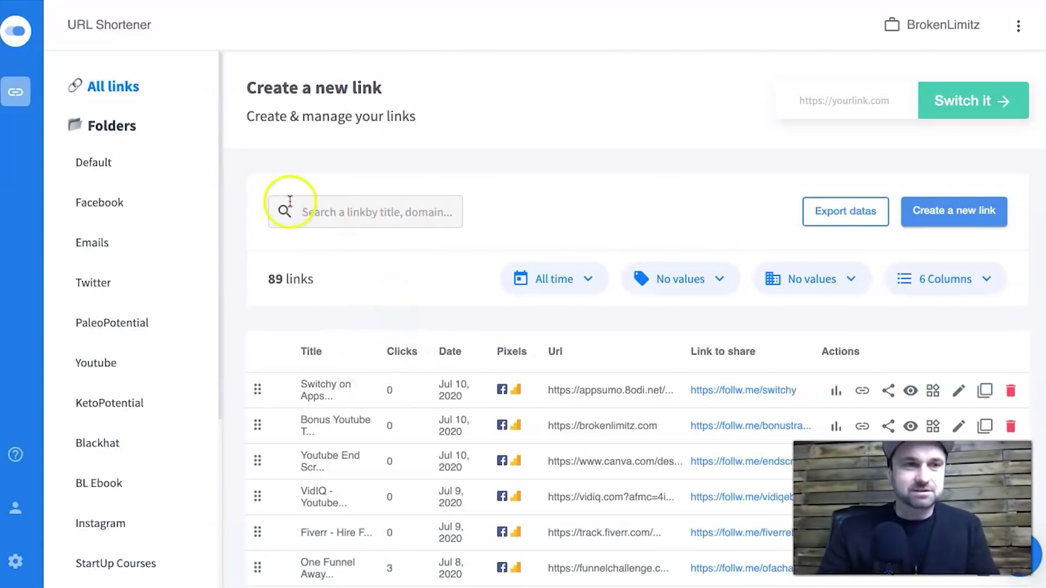
{"action": "left_click", "coordinate": [13, 510]}
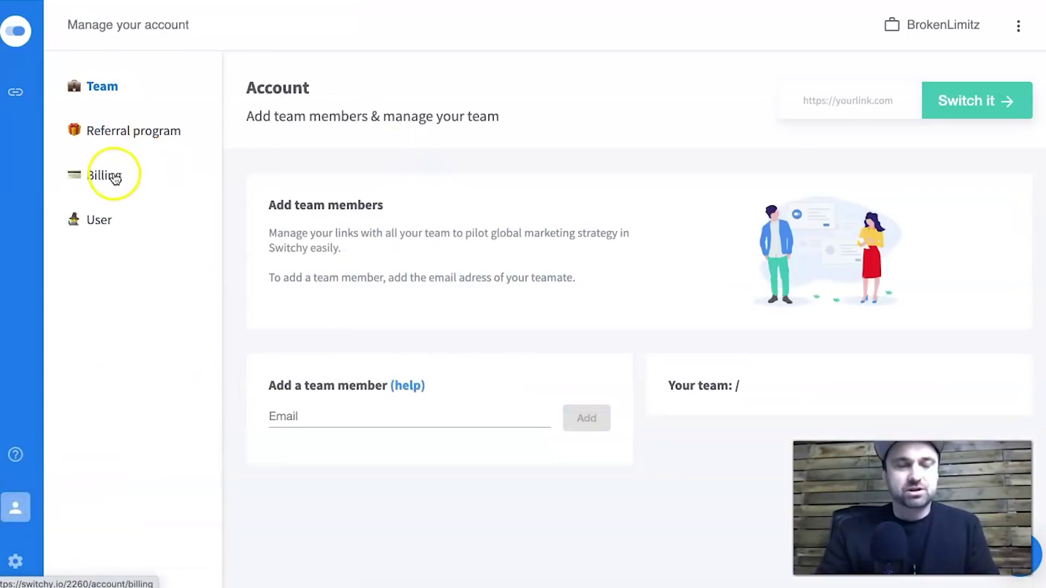
{"action": "left_click", "coordinate": [115, 180]}
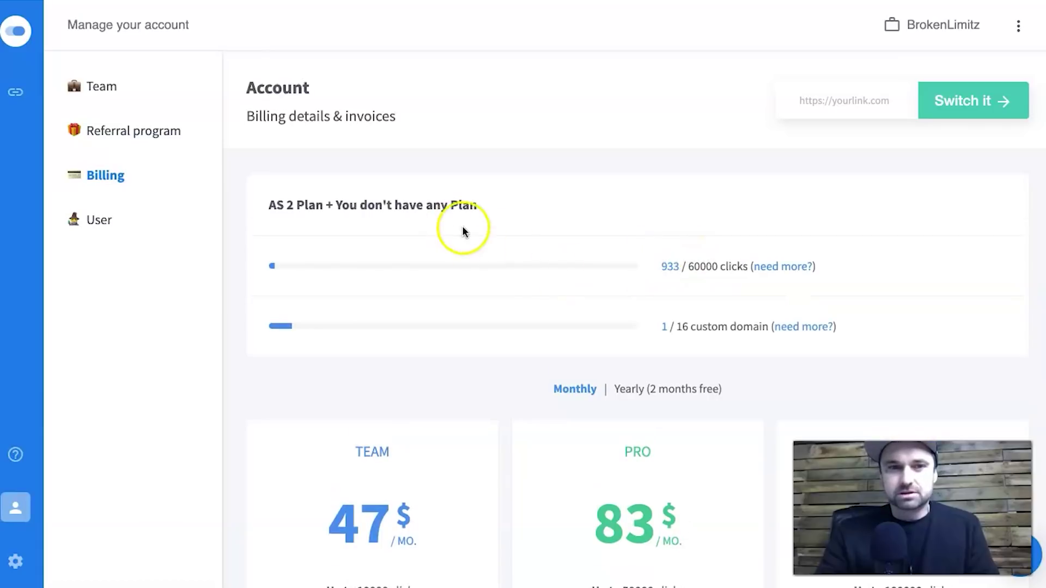
{"action": "scroll", "coordinate": [567, 279], "scroll_direction": "down", "scroll_amount": 1}
{"action": "left_click", "coordinate": [719, 262]}
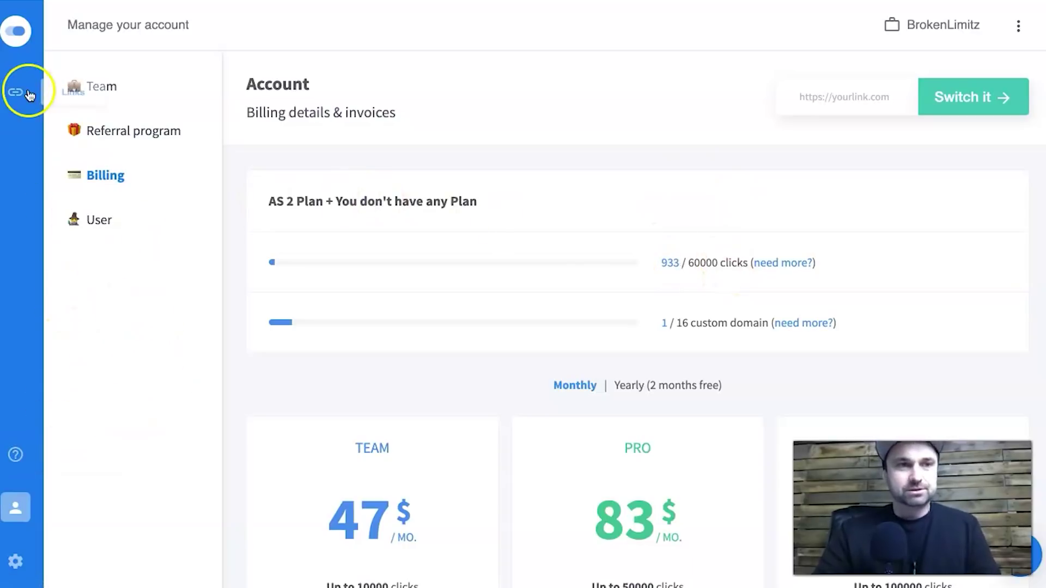
Step: Open the tracking pixel settings and look through the list of existing pixels
{"action": "left_click", "coordinate": [15, 560]}
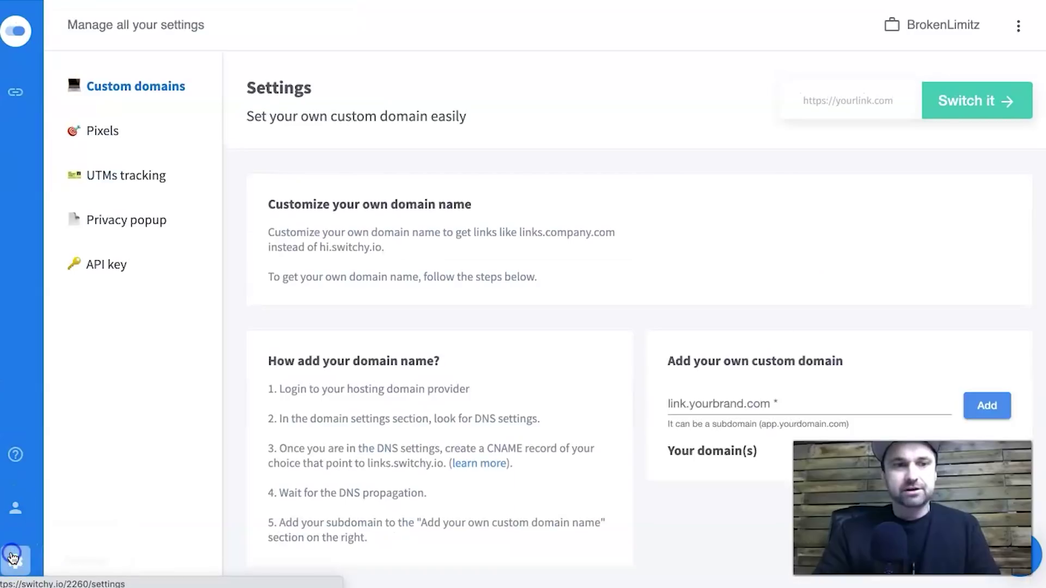
{"action": "left_click", "coordinate": [114, 134]}
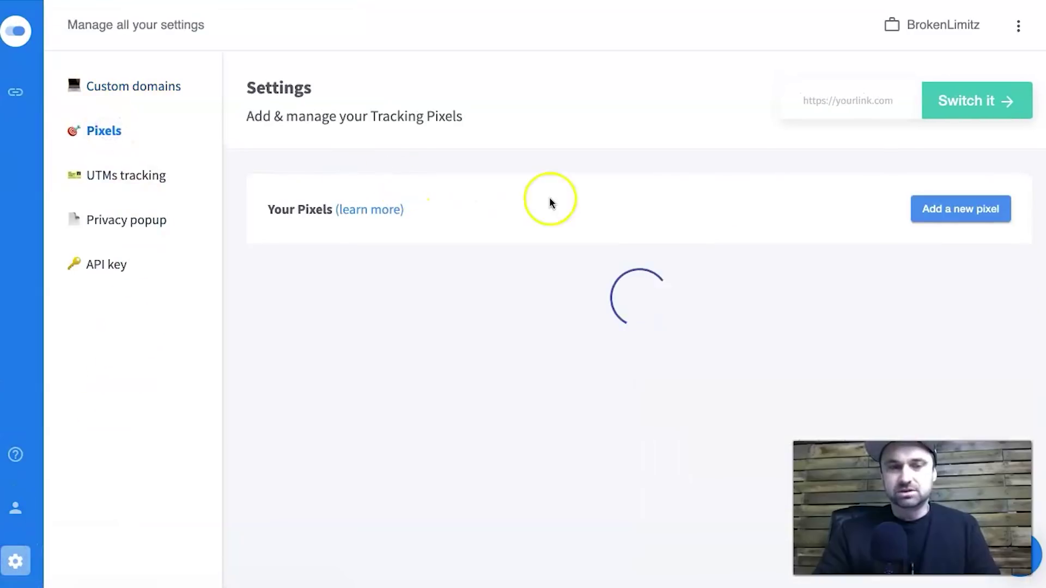
{"action": "scroll", "coordinate": [465, 421], "scroll_direction": "down", "scroll_amount": 1}
{"action": "scroll", "coordinate": [465, 421], "scroll_direction": "down", "scroll_amount": 3}
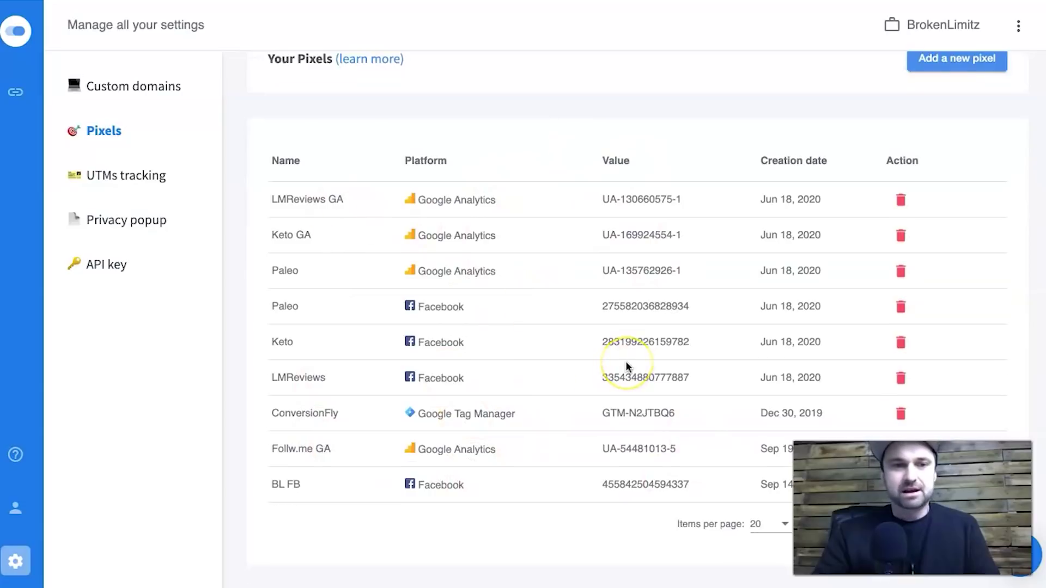
{"action": "scroll", "coordinate": [627, 366], "scroll_direction": "up", "scroll_amount": 3}
Step: Look through the platforms offered for a new pixel, try Google Tag Manager, and close the form without creating it
{"action": "left_click", "coordinate": [980, 210]}
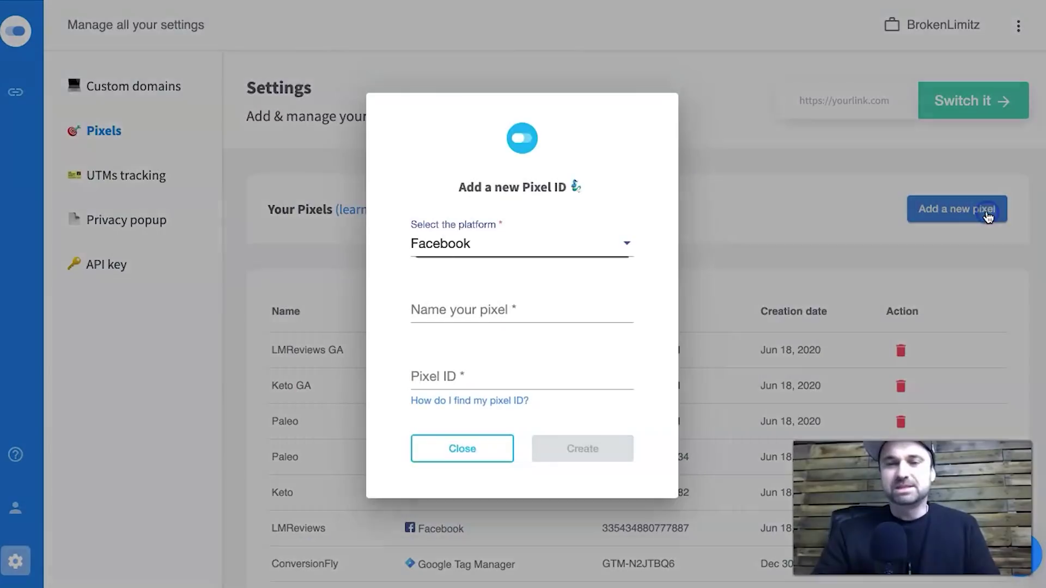
{"action": "left_click", "coordinate": [600, 250]}
{"action": "scroll", "coordinate": [514, 367], "scroll_direction": "down", "scroll_amount": 2}
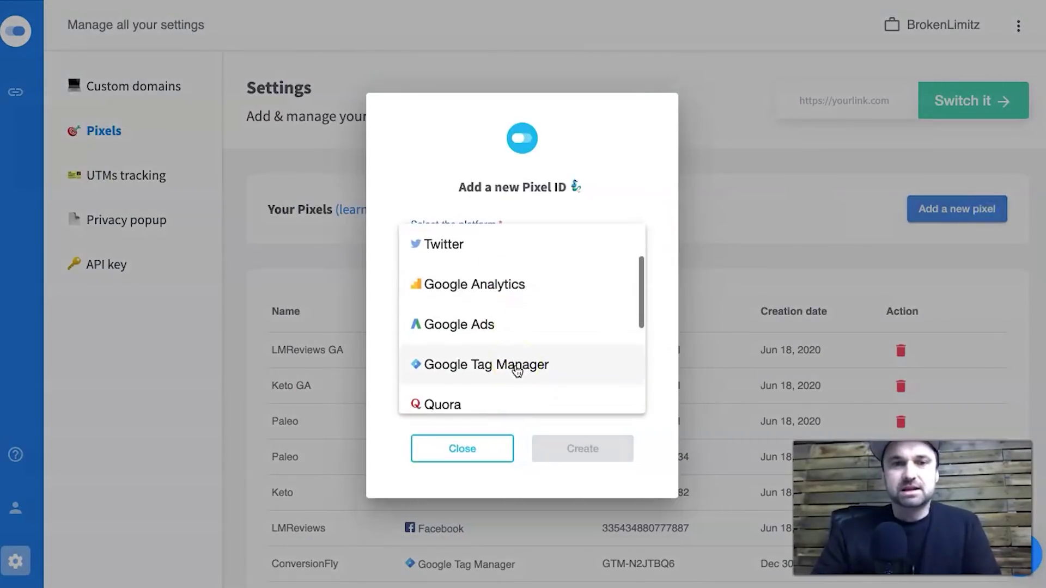
{"action": "scroll", "coordinate": [517, 371], "scroll_direction": "down", "scroll_amount": 1}
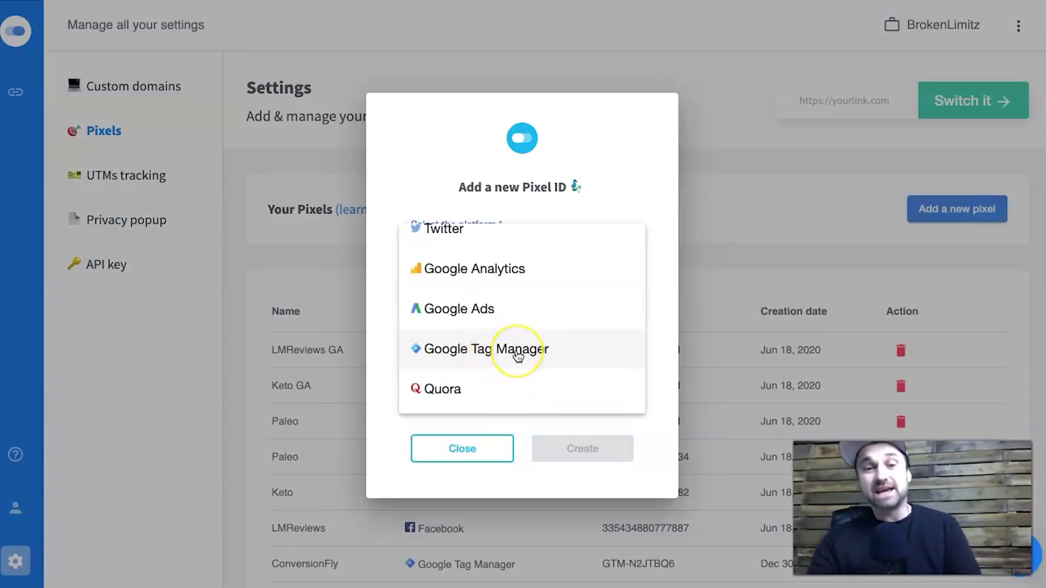
{"action": "scroll", "coordinate": [517, 355], "scroll_direction": "down", "scroll_amount": 4}
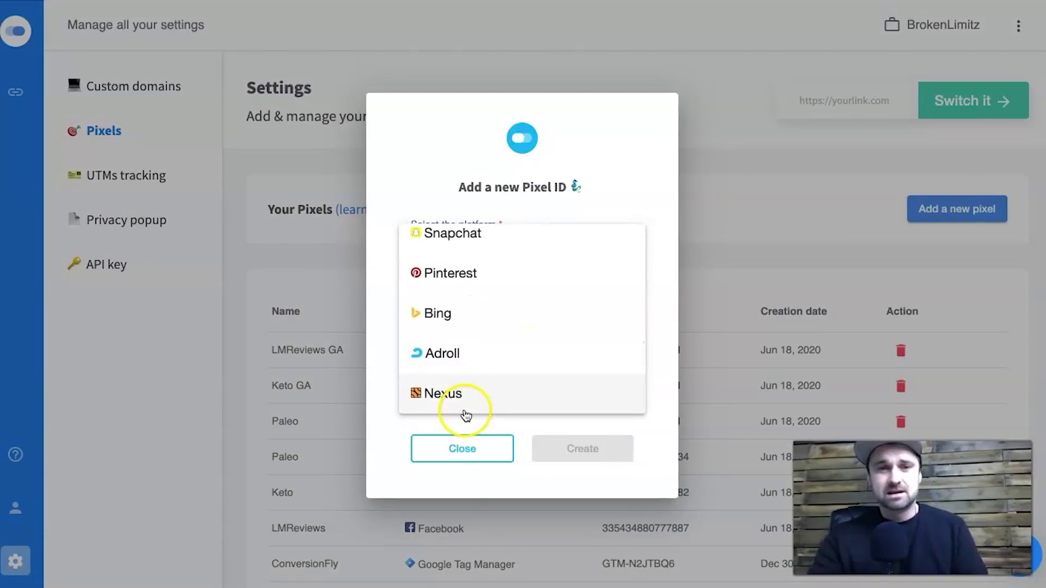
{"action": "scroll", "coordinate": [502, 322], "scroll_direction": "up", "scroll_amount": 3}
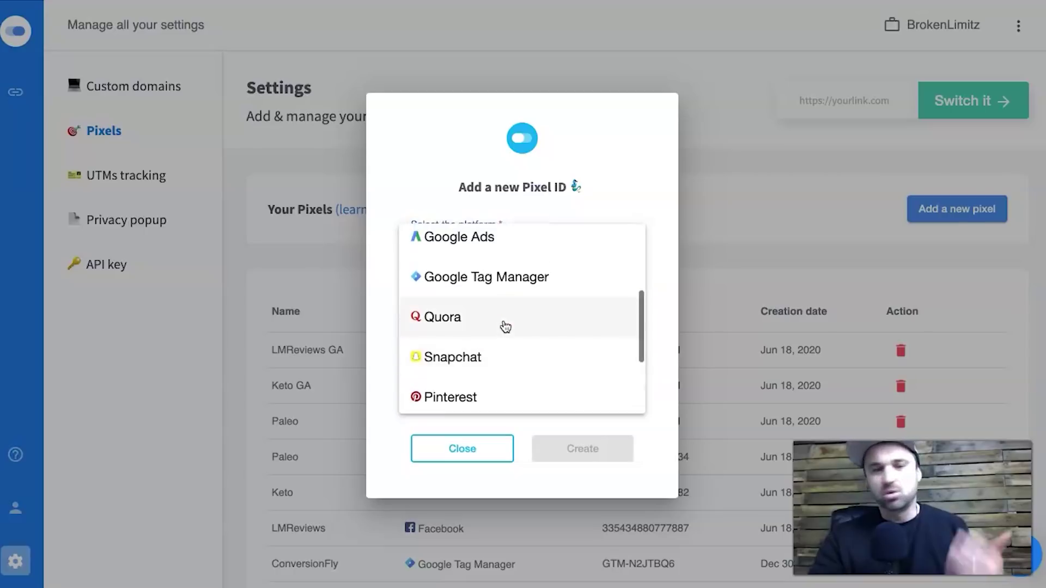
{"action": "scroll", "coordinate": [505, 325], "scroll_direction": "up", "scroll_amount": 1}
{"action": "left_click", "coordinate": [522, 322]}
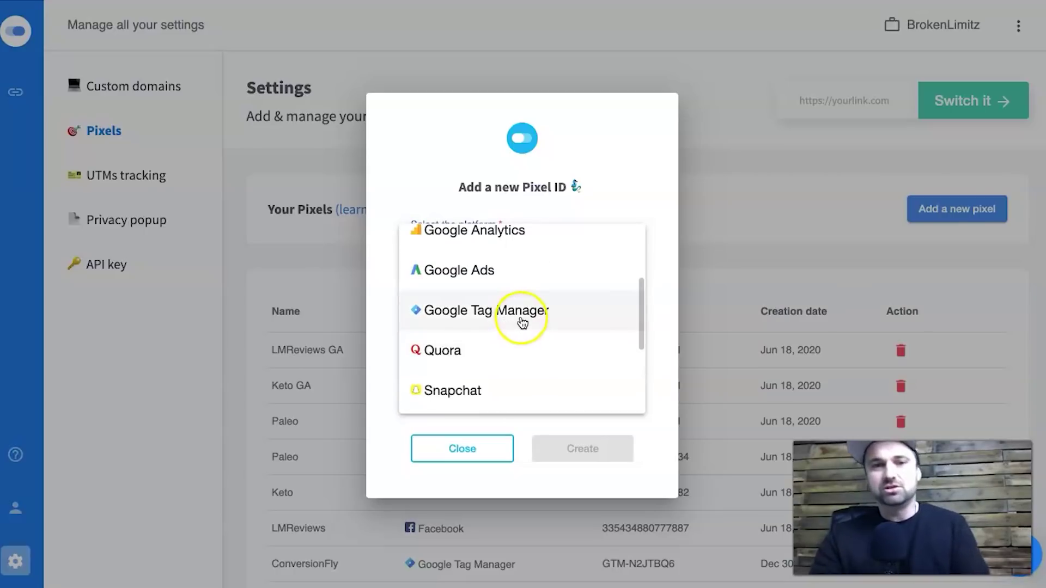
{"action": "left_click", "coordinate": [522, 323]}
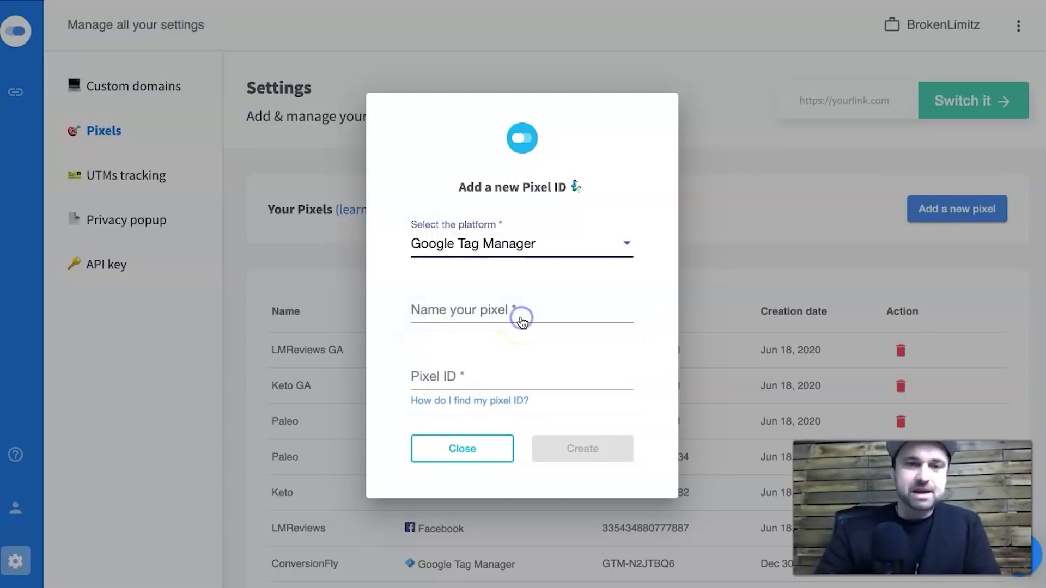
{"action": "left_click", "coordinate": [451, 304]}
{"action": "left_click", "coordinate": [463, 449]}
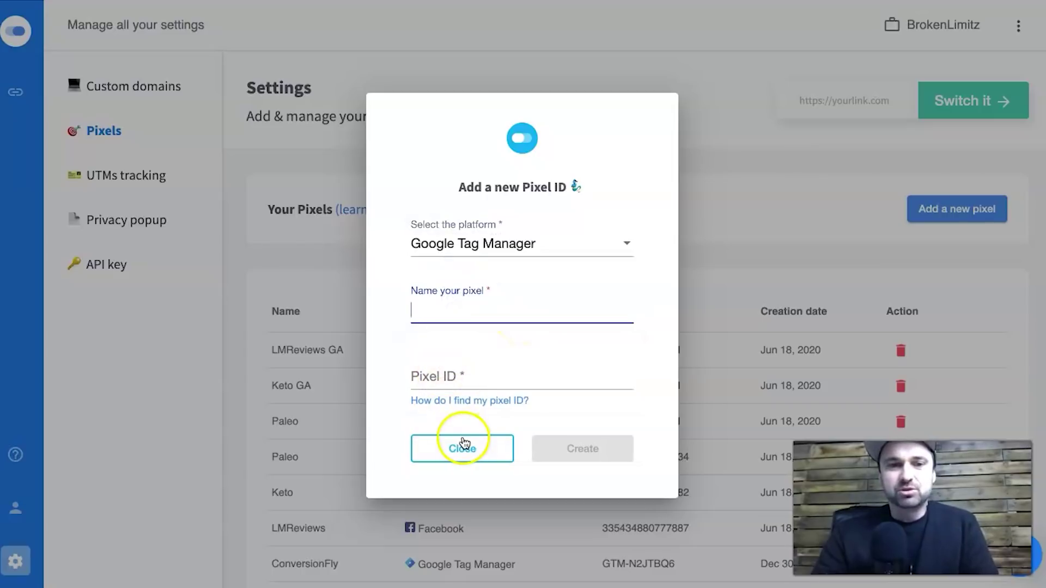
Step: Examine the ConversionFly Google Tag Manager entry in the pixel list, highlighting its name
{"action": "scroll", "coordinate": [462, 439], "scroll_direction": "down", "scroll_amount": 3}
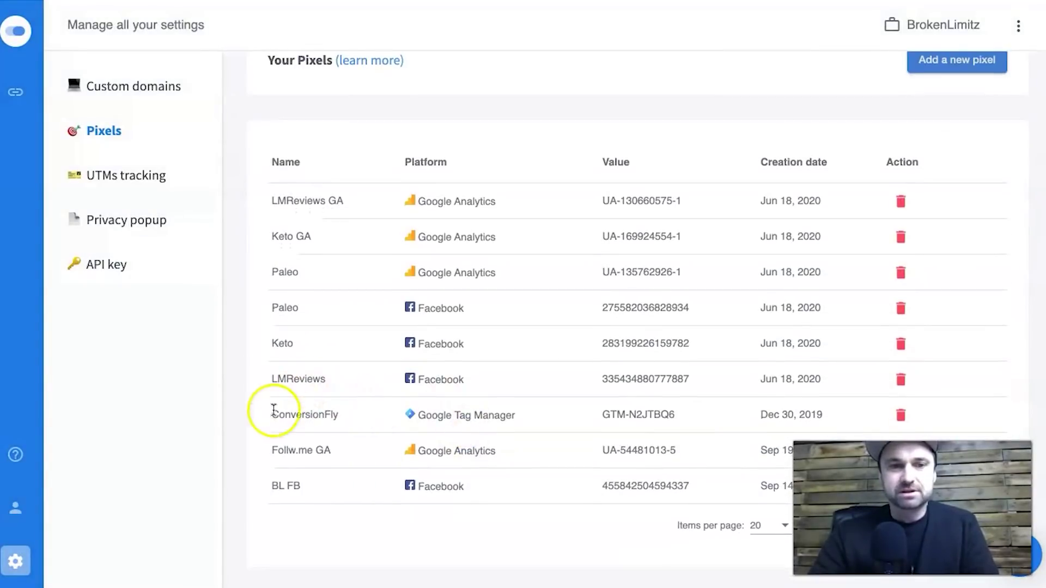
{"action": "left_click_drag", "start_coordinate": [273, 402], "coordinate": [312, 412]}
{"action": "left_click", "coordinate": [351, 416]}
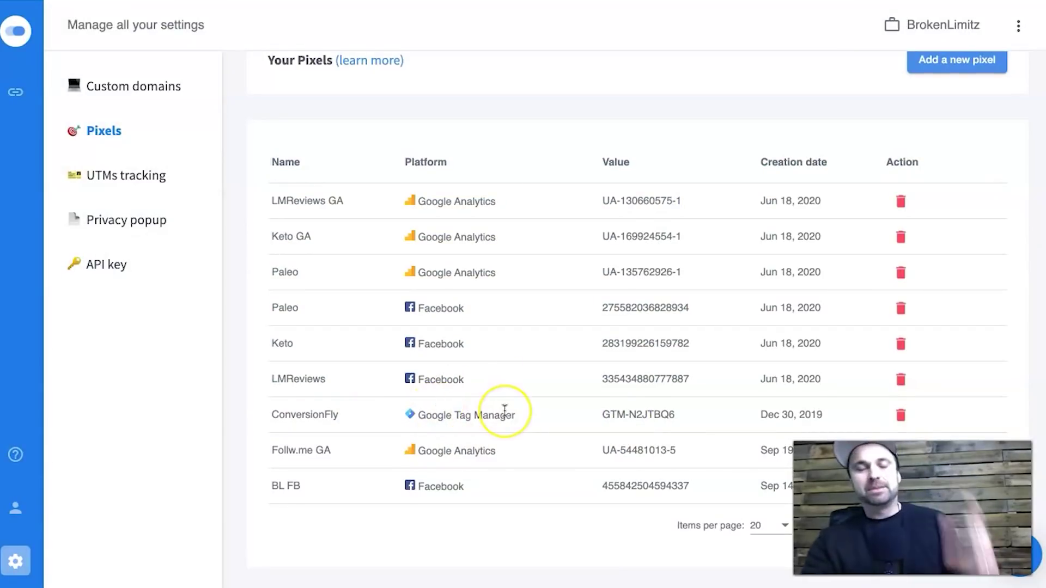
{"action": "left_click", "coordinate": [601, 415]}
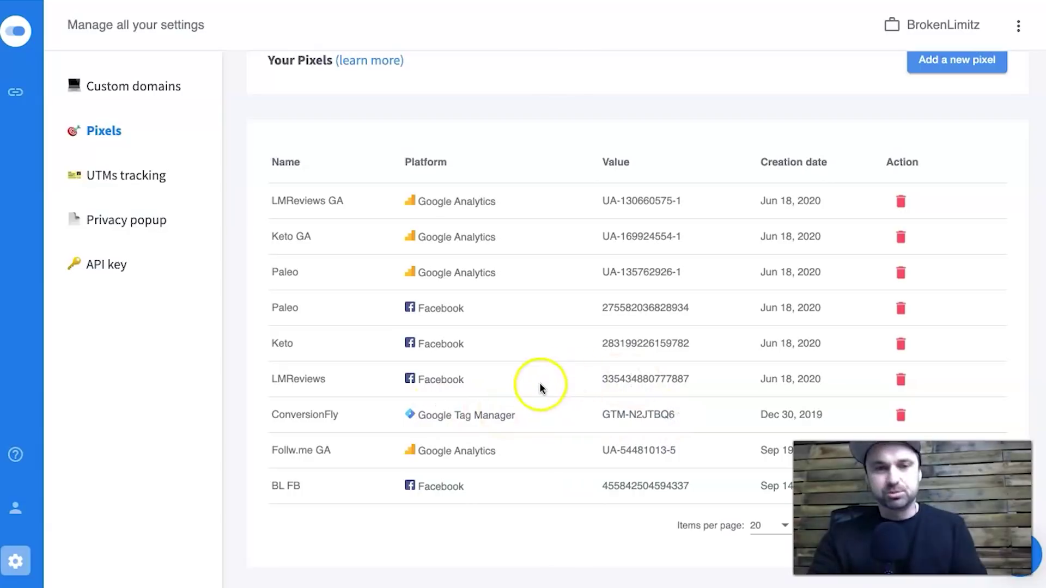
Step: Open the custom domain settings and review the setup instructions and the connected domains
{"action": "scroll", "coordinate": [389, 390], "scroll_direction": "up", "scroll_amount": 3}
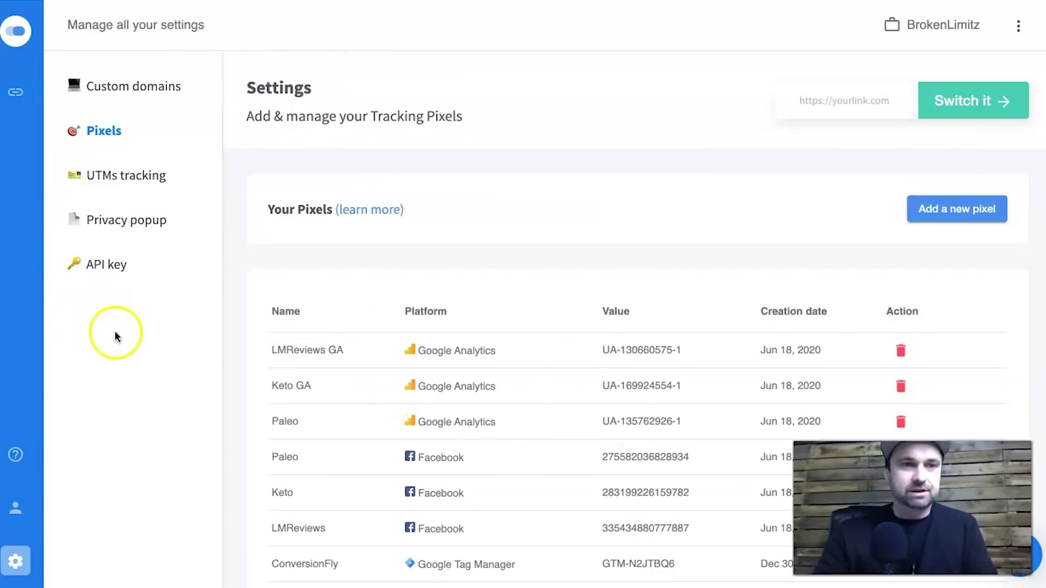
{"action": "left_click", "coordinate": [104, 85]}
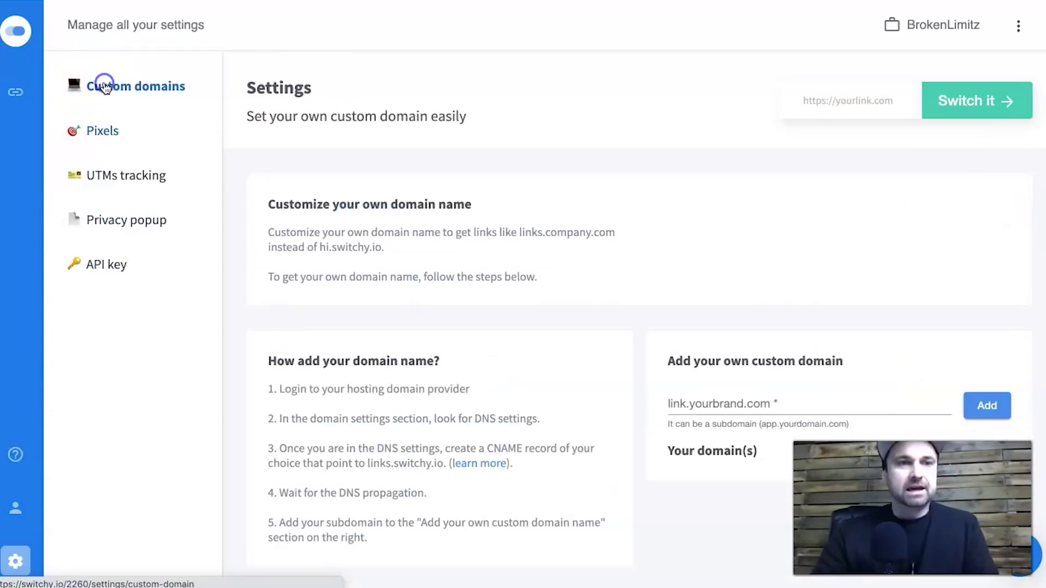
{"action": "scroll", "coordinate": [392, 348], "scroll_direction": "down", "scroll_amount": 1}
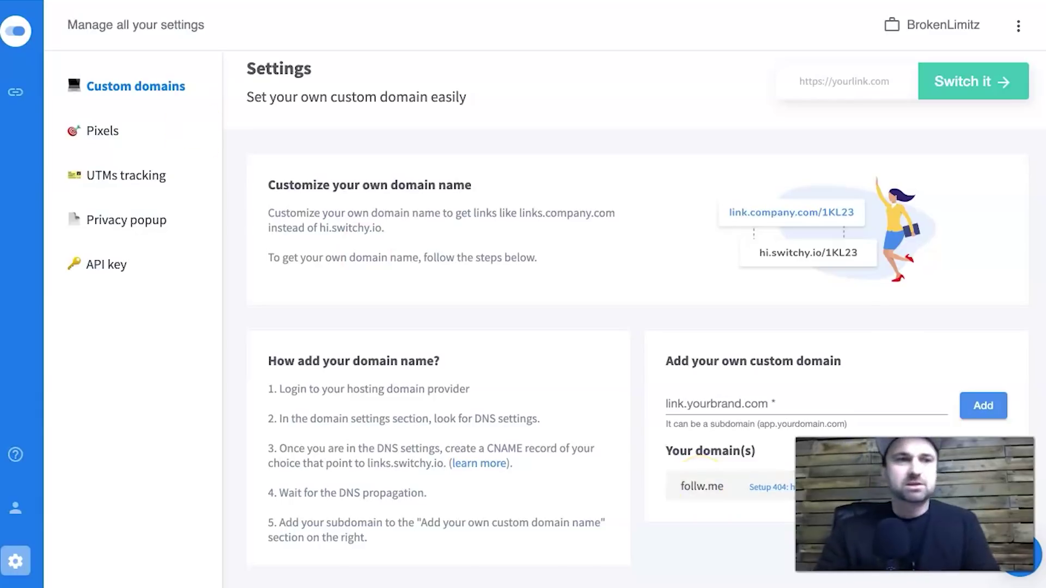
Step: Return to the link dashboard and open the YT LMR folder
{"action": "left_click", "coordinate": [21, 90]}
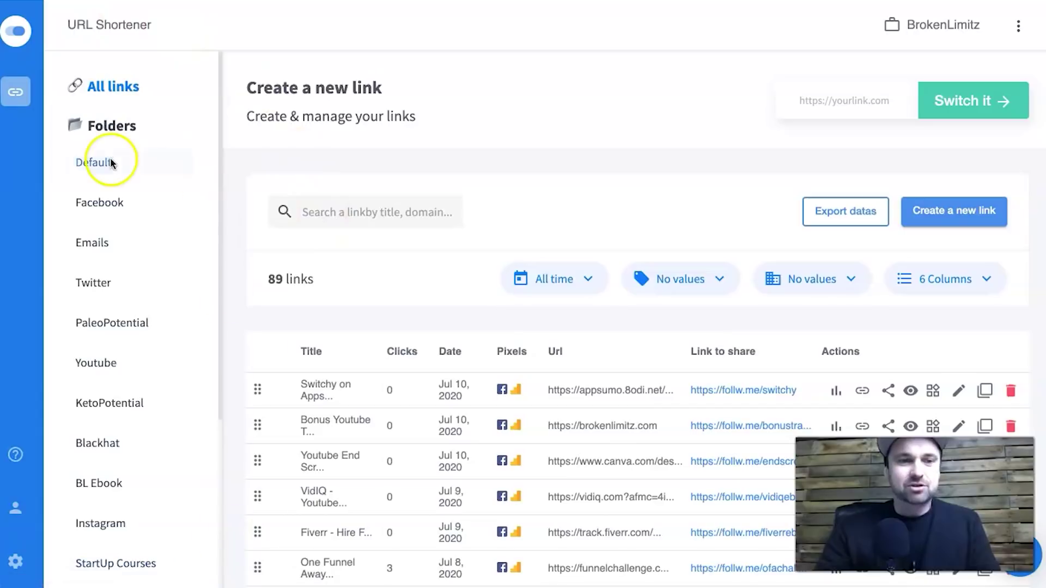
{"action": "scroll", "coordinate": [107, 158], "scroll_direction": "down", "scroll_amount": 3}
{"action": "scroll", "coordinate": [163, 327], "scroll_direction": "up", "scroll_amount": 3}
{"action": "scroll", "coordinate": [152, 382], "scroll_direction": "down", "scroll_amount": 5}
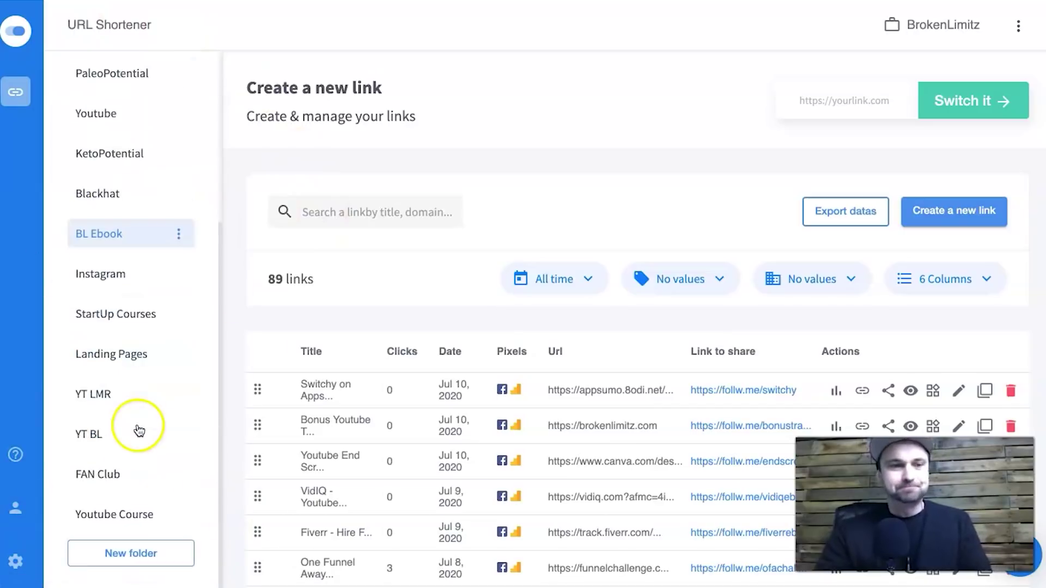
{"action": "left_click", "coordinate": [107, 399]}
{"action": "left_click", "coordinate": [90, 395]}
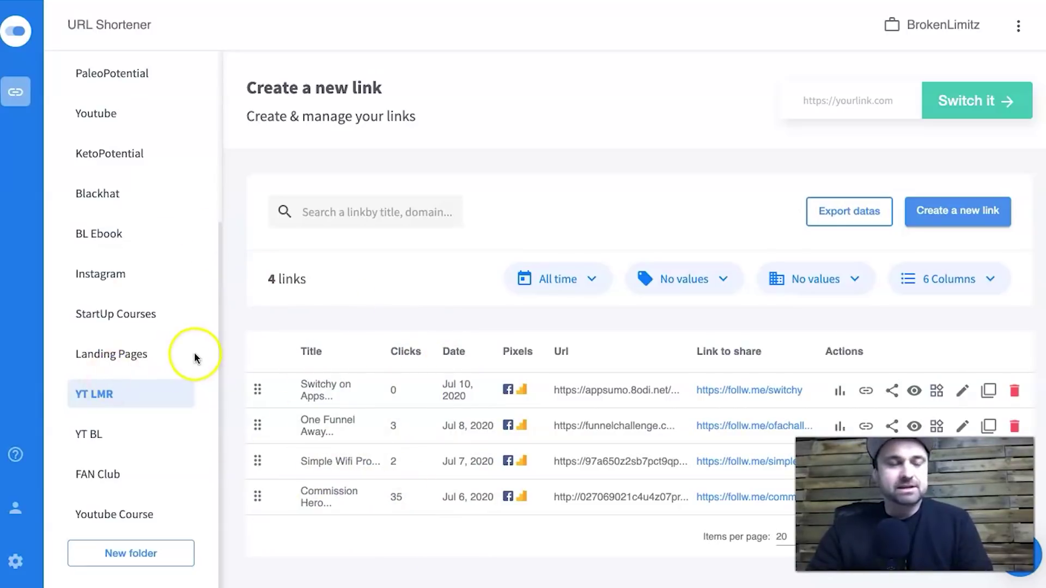
{"action": "scroll", "coordinate": [175, 368], "scroll_direction": "up", "scroll_amount": 1}
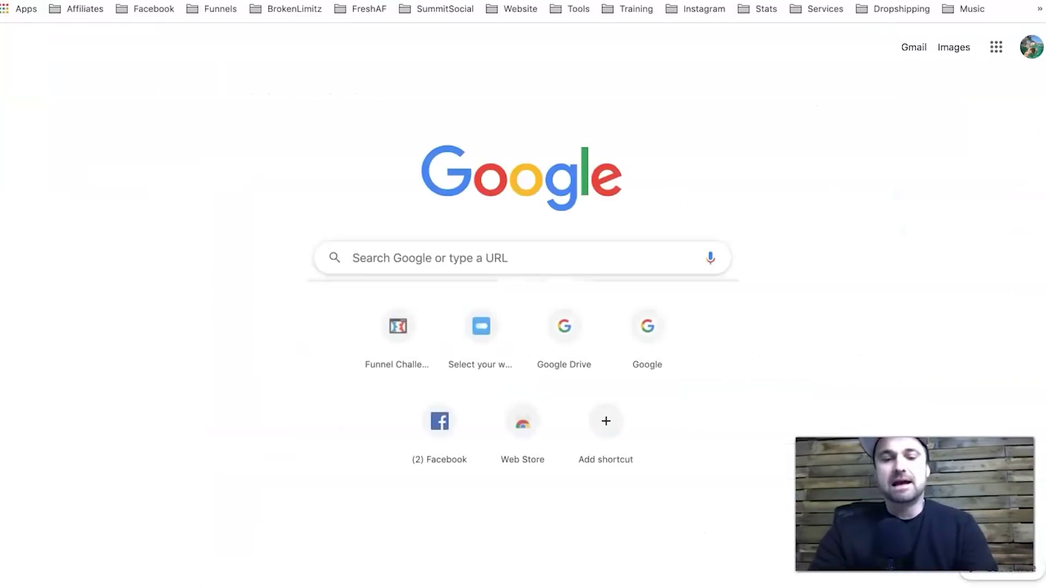
{"action": "type", "text": "https://"}
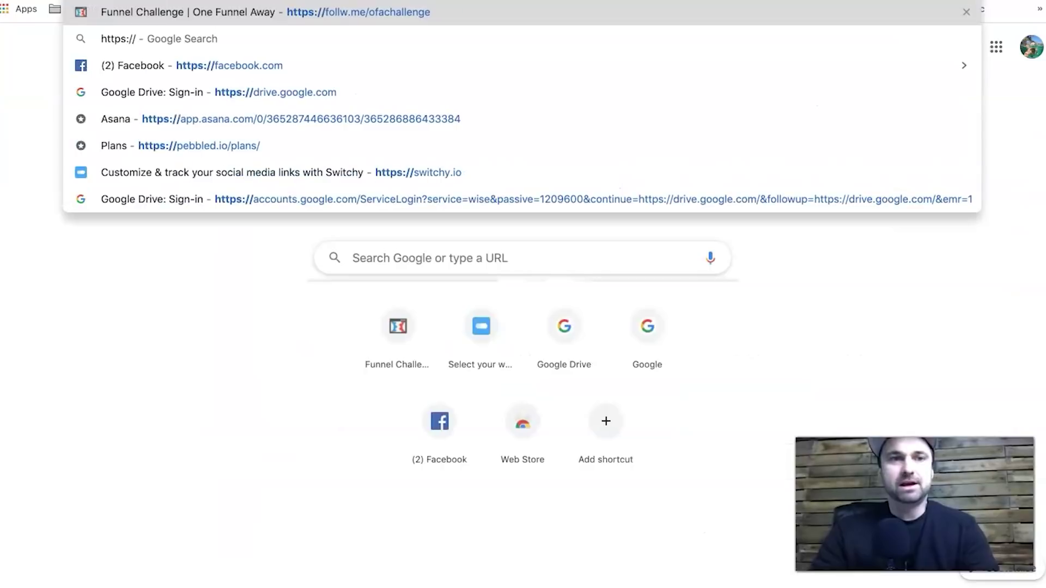
{"action": "type", "text": "legit"}
{"action": "type", "text": "marketingreveiw."}
{"action": "key", "text": "BackSpace"}
{"action": "key", "text": "BackSpace"}
{"action": "key", "text": "BackSpace"}
{"action": "type", "text": "iews.com"}
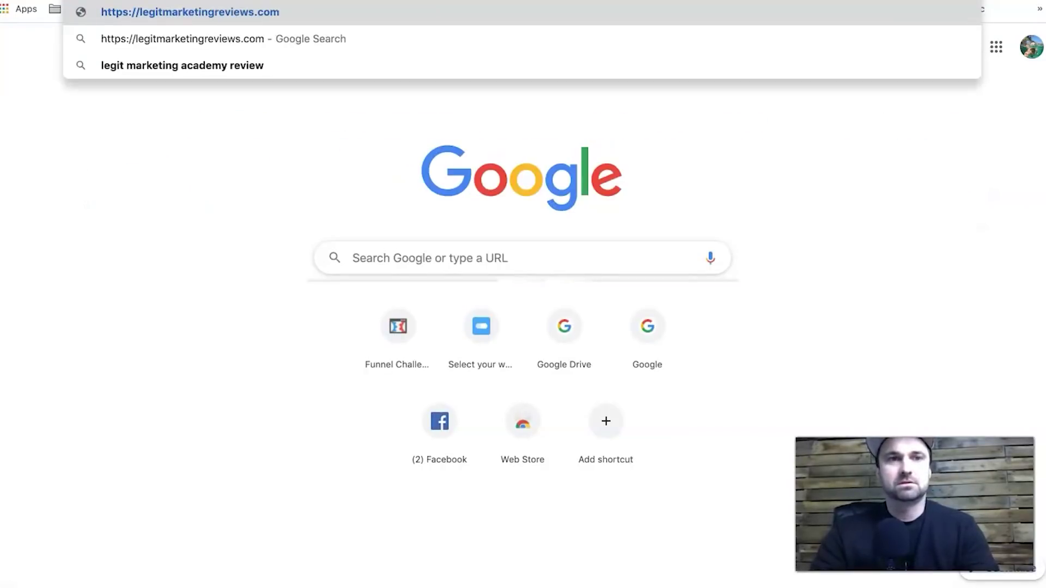
{"action": "key", "text": "Return"}
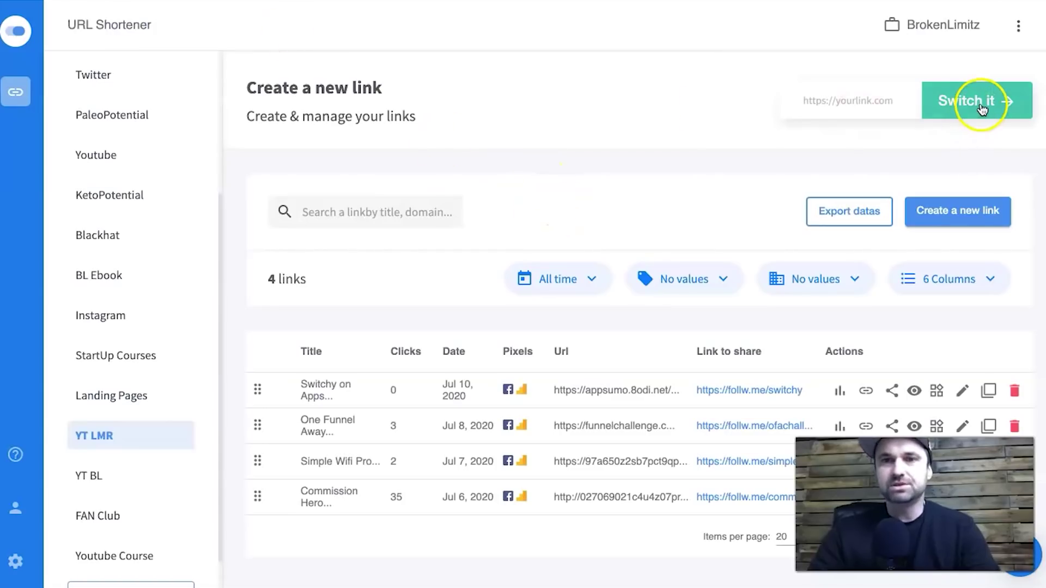
{"action": "left_click", "coordinate": [943, 213]}
{"action": "left_click", "coordinate": [310, 107]}
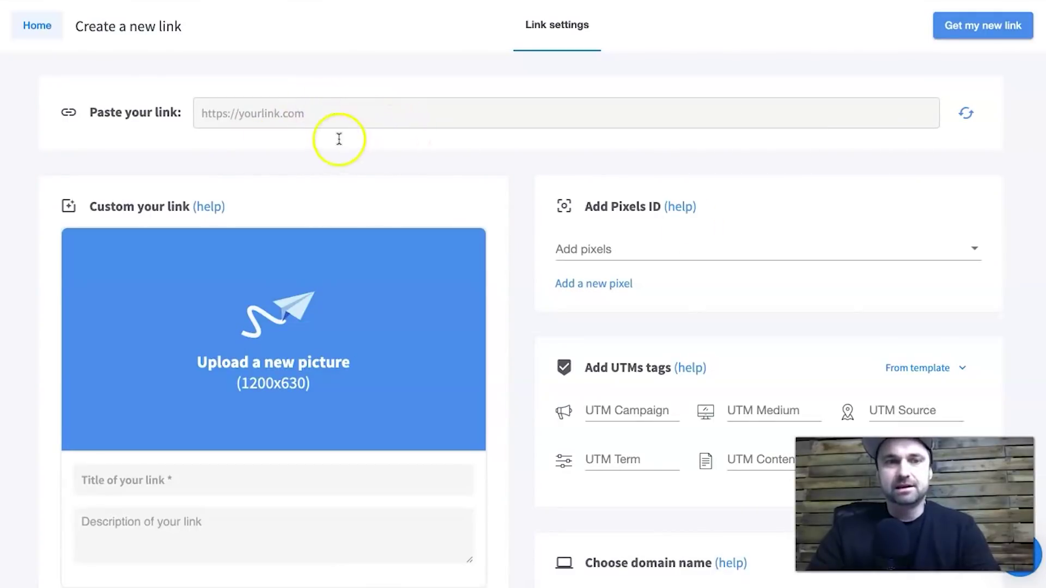
{"action": "type", "text": "https://legitmarketingreviews.com/"}
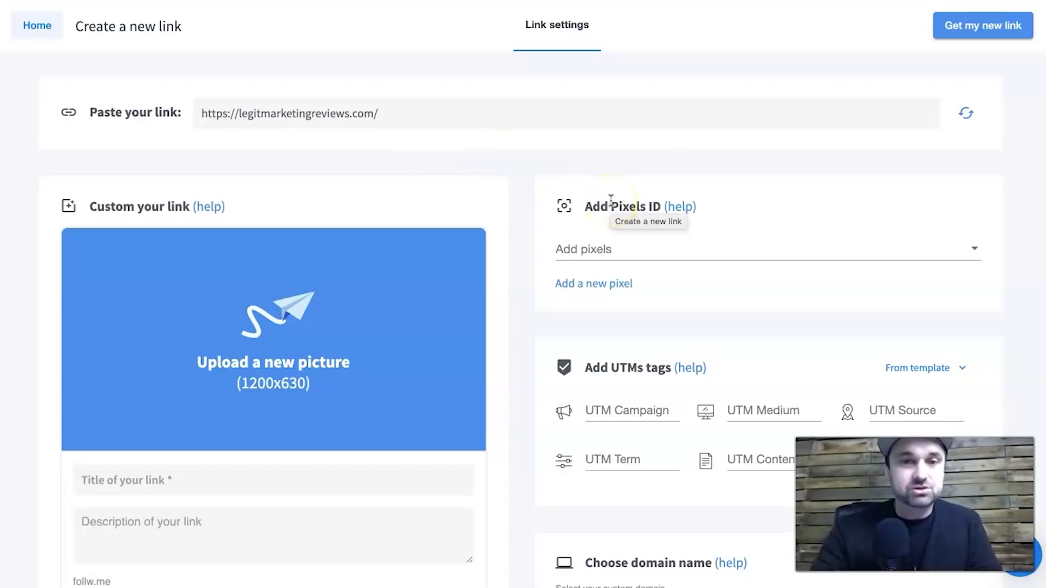
Step: Attach the LMReviews Facebook pixel and the LMReviews GA pixel to the new link
{"action": "left_click", "coordinate": [682, 266]}
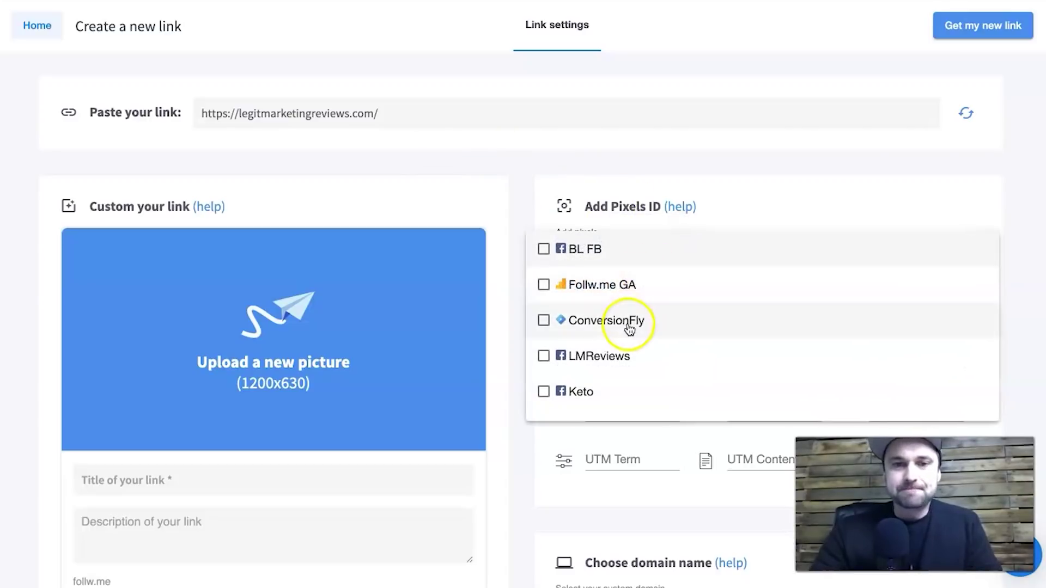
{"action": "scroll", "coordinate": [630, 329], "scroll_direction": "down", "scroll_amount": 3}
{"action": "scroll", "coordinate": [629, 330], "scroll_direction": "up", "scroll_amount": 2}
{"action": "scroll", "coordinate": [629, 330], "scroll_direction": "down", "scroll_amount": 2}
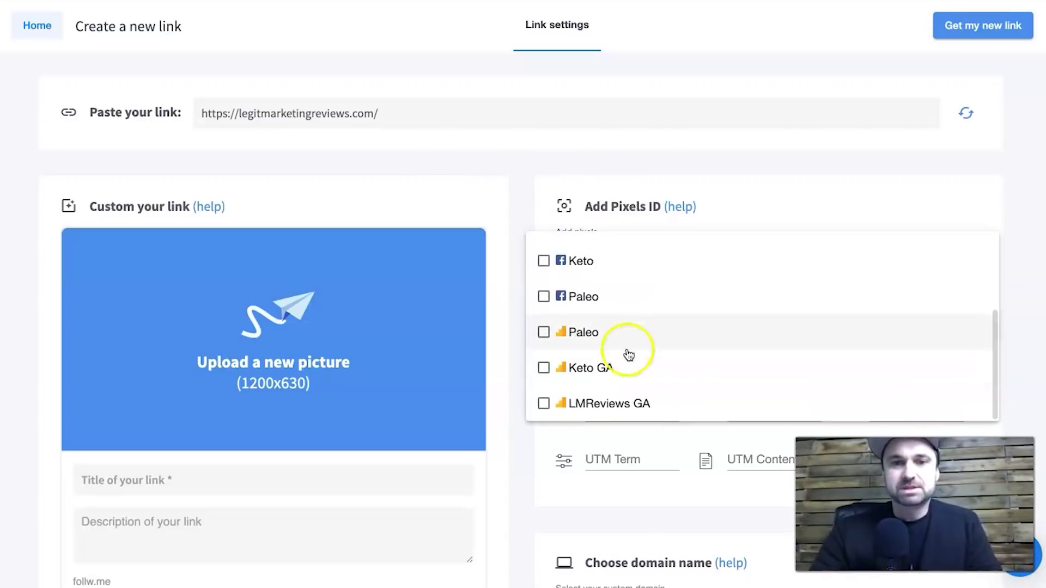
{"action": "scroll", "coordinate": [619, 397], "scroll_direction": "up", "scroll_amount": 3}
{"action": "left_click", "coordinate": [628, 355]}
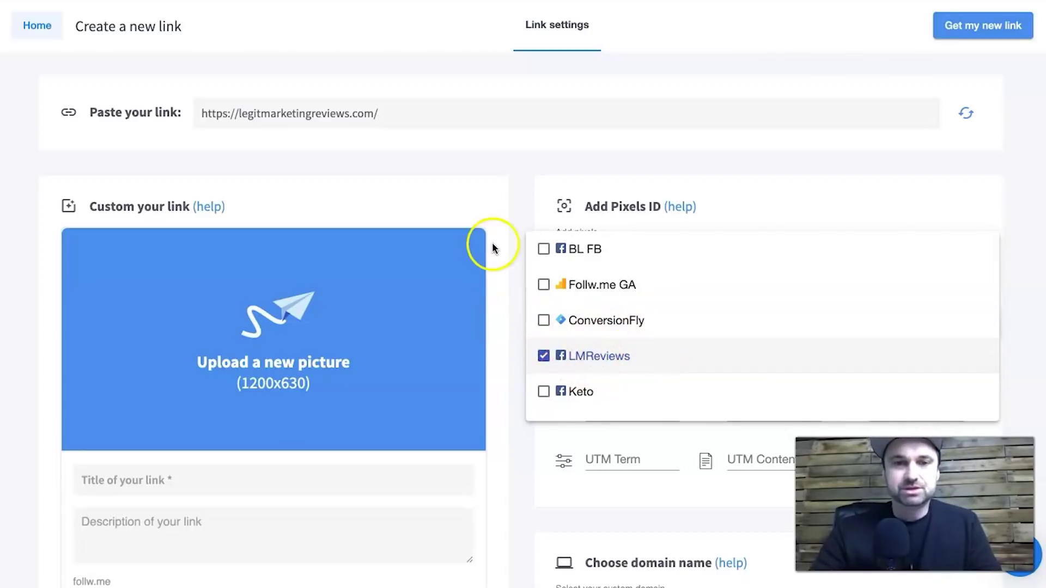
{"action": "left_click", "coordinate": [525, 199]}
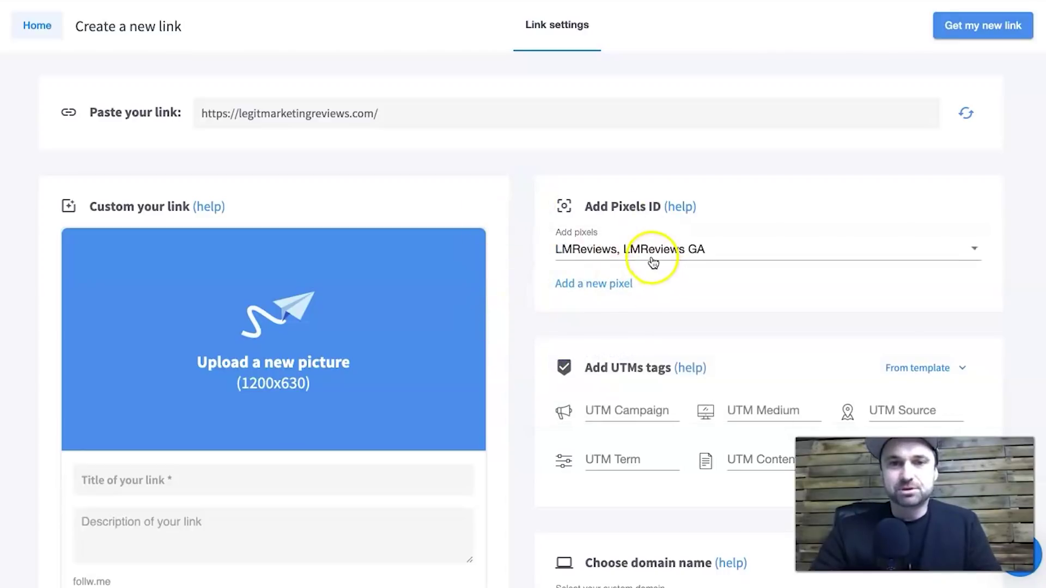
Step: Title the link "Legit Marketing Review Blog - Best Marketing Reviews"
{"action": "scroll", "coordinate": [466, 283], "scroll_direction": "down", "scroll_amount": 2}
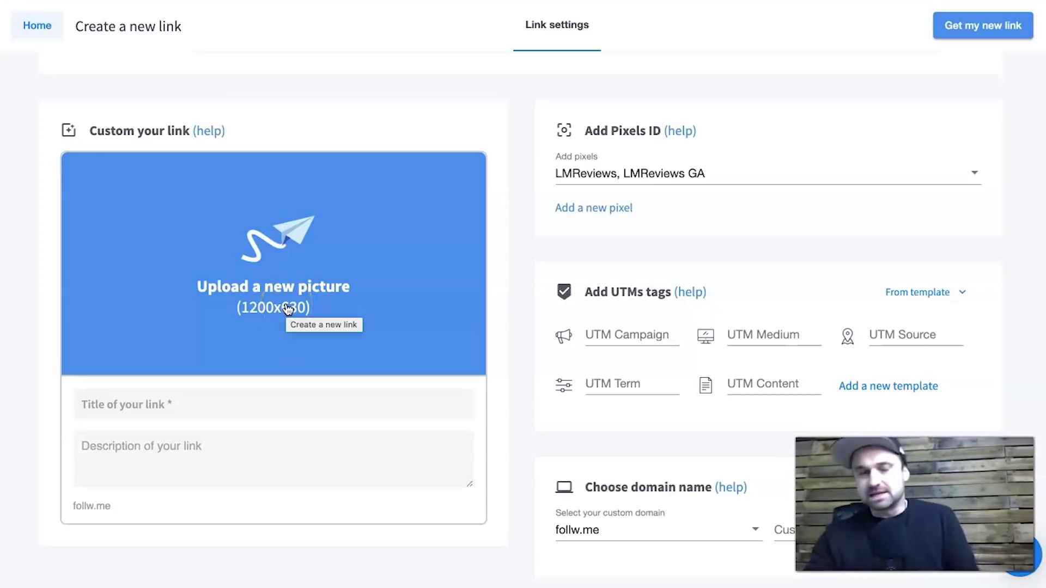
{"action": "left_click", "coordinate": [247, 403]}
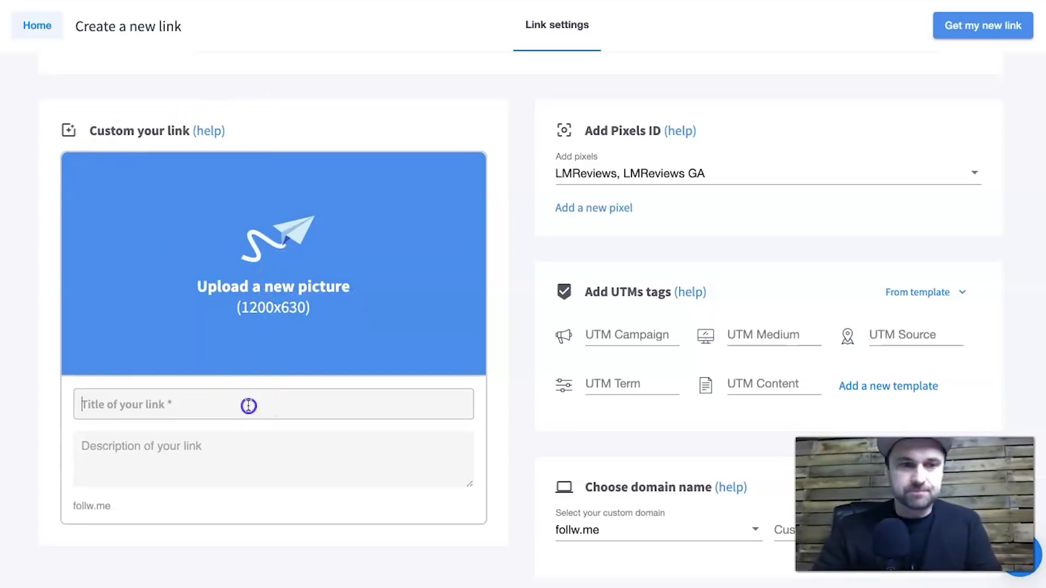
{"action": "type", "text": "L"}
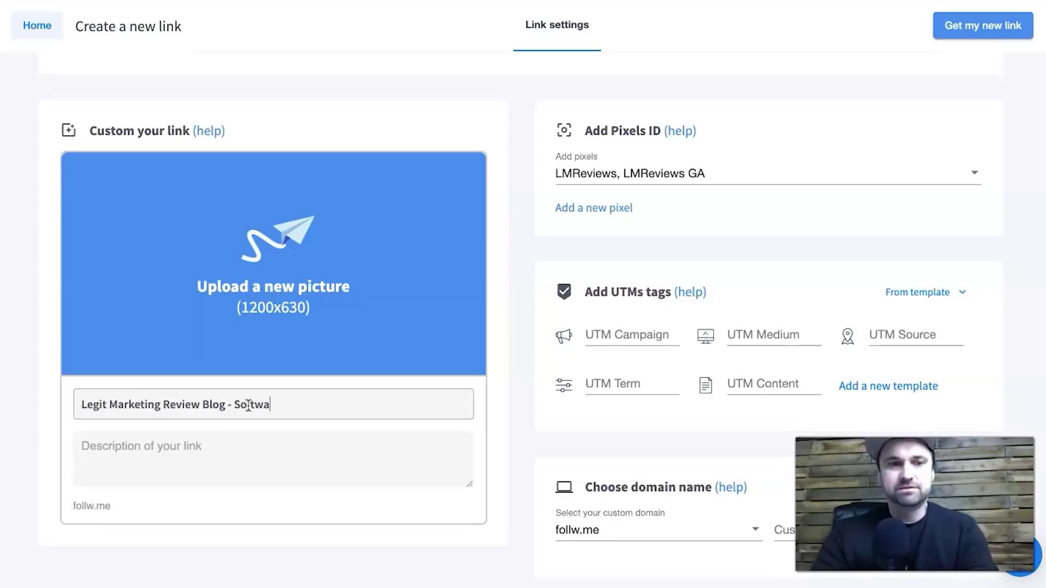
{"action": "type", "text": "iews"}
{"action": "left_click", "coordinate": [236, 403]}
{"action": "type", "text": "Best"}
Step: Set the link's description to "If you wanted to get the best information about marketing tools and software out there, this is the place for you!"
{"action": "left_click", "coordinate": [241, 439]}
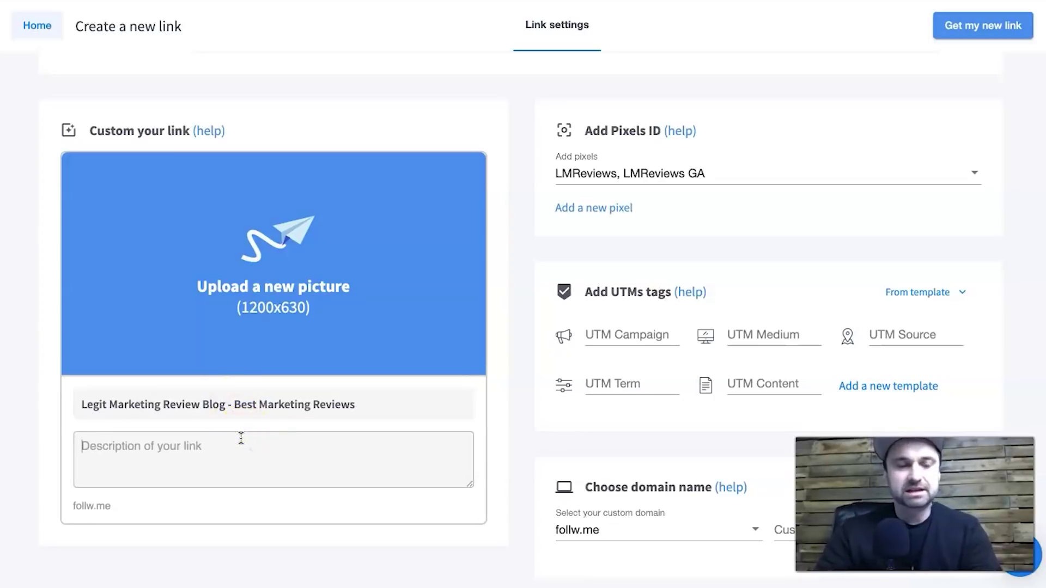
{"action": "type", "text": "If"}
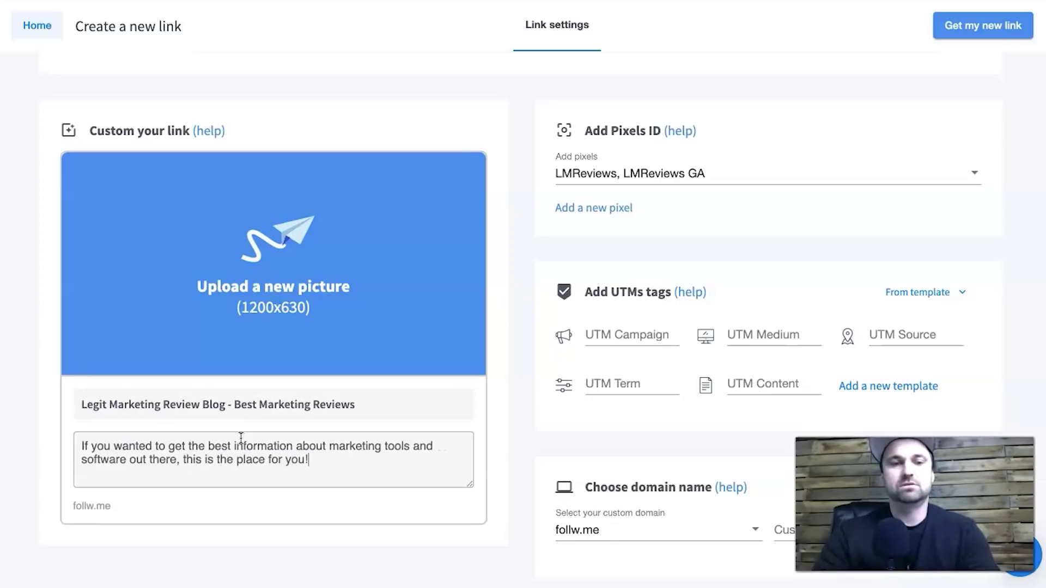
Step: Set the new link's UTM campaign to Youtube and its UTM medium to Search
{"action": "left_click", "coordinate": [277, 519]}
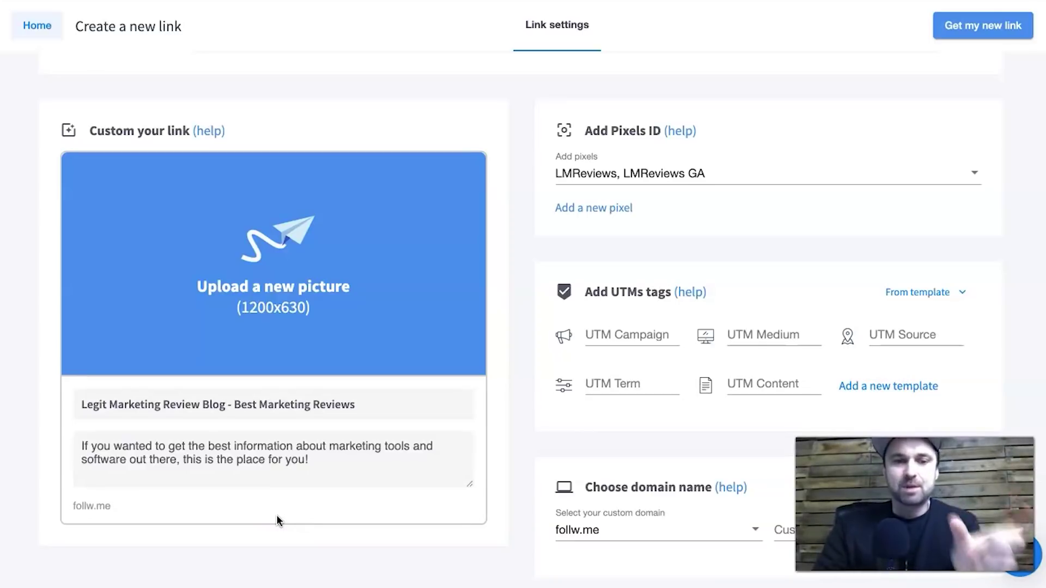
{"action": "scroll", "coordinate": [660, 429], "scroll_direction": "down", "scroll_amount": 2}
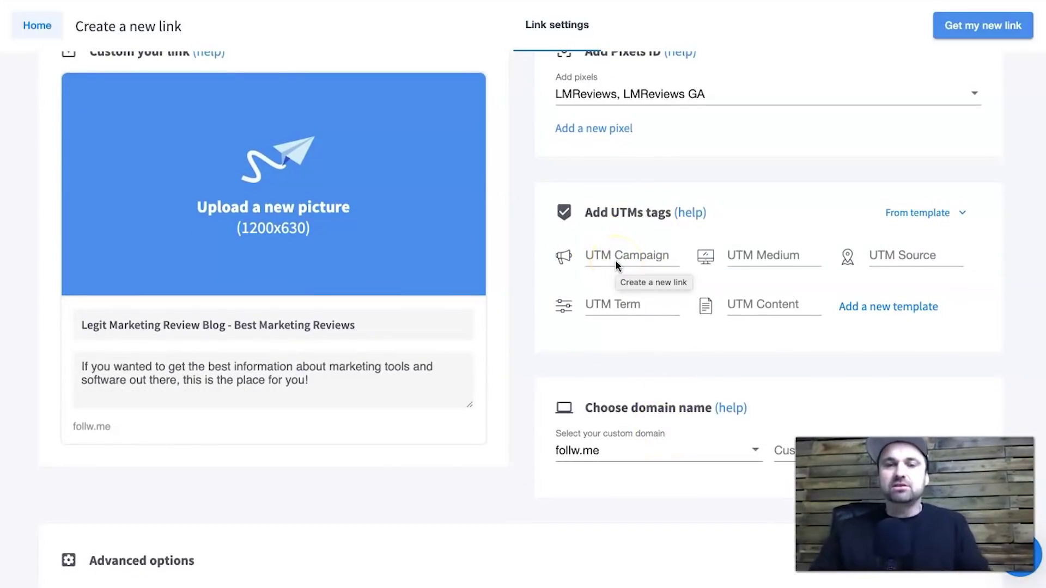
{"action": "left_click", "coordinate": [654, 255]}
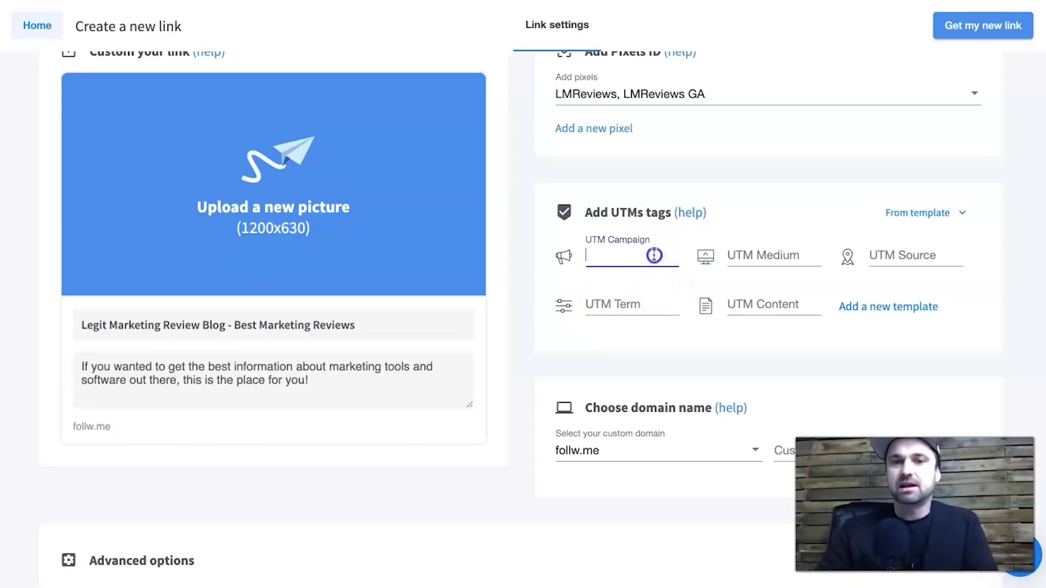
{"action": "left_click", "coordinate": [774, 257]}
{"action": "left_click", "coordinate": [927, 255]}
{"action": "left_click", "coordinate": [631, 270]}
{"action": "left_click", "coordinate": [639, 258]}
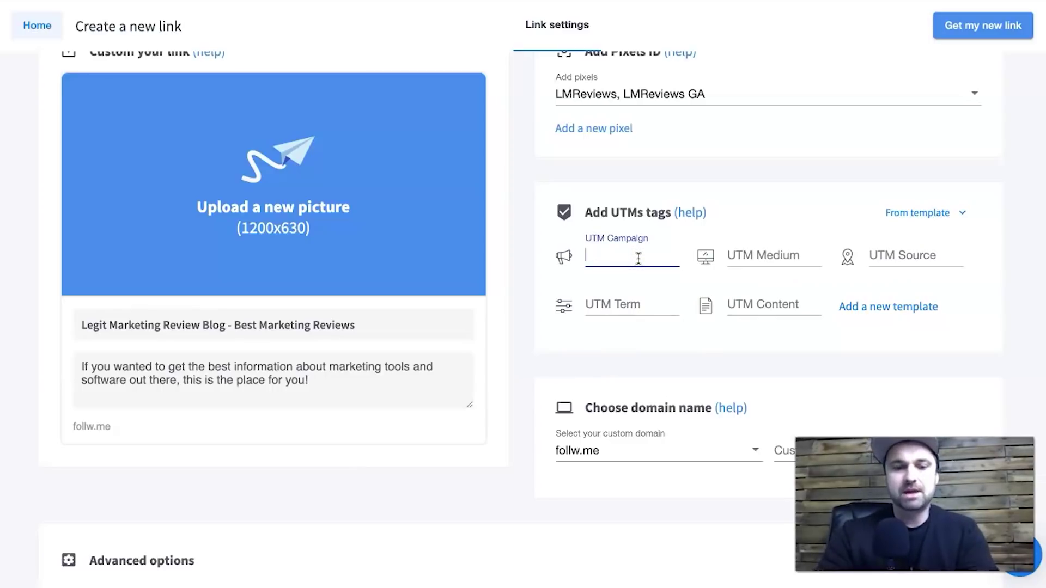
{"action": "key", "text": "Tab"}
{"action": "type", "text": "Sear"}
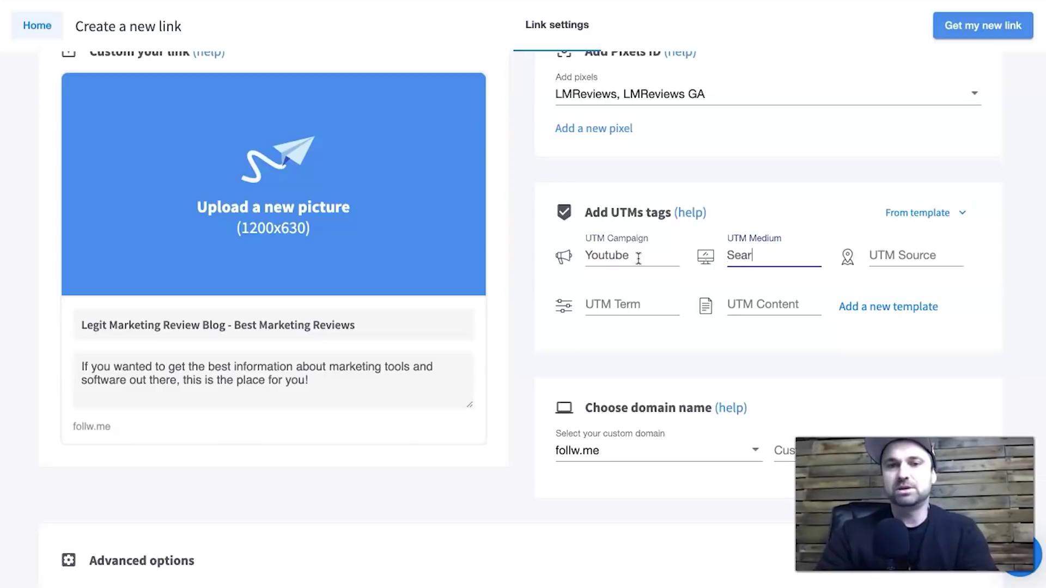
{"action": "type", "text": "ch"}
{"action": "key", "text": "Tab"}
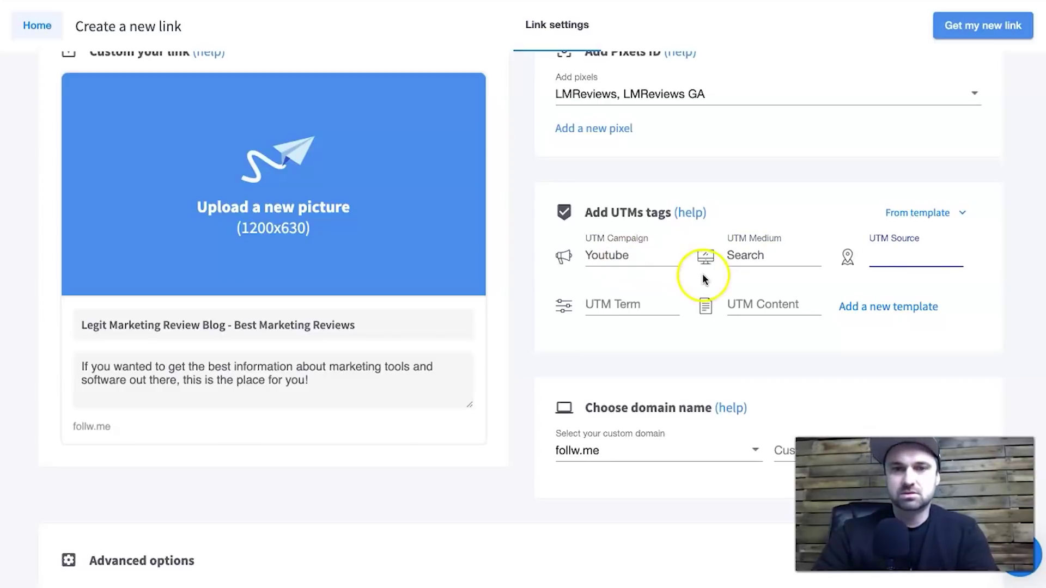
Step: Clear the UTM medium, and set the UTM source to Search and the UTM term to Switchy
{"action": "double_click", "coordinate": [750, 256]}
{"action": "key", "text": "BackSpace"}
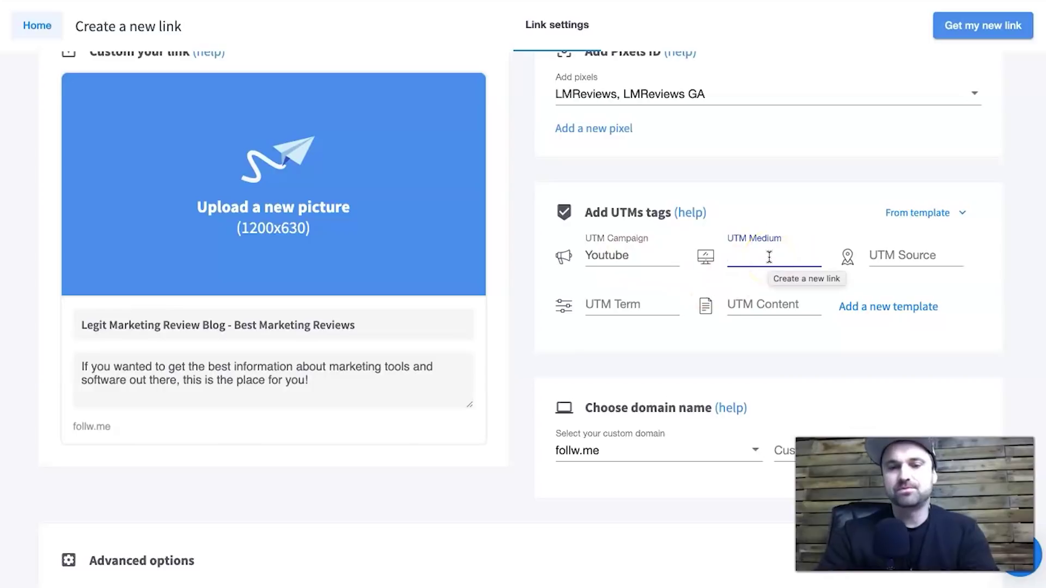
{"action": "left_click", "coordinate": [891, 256]}
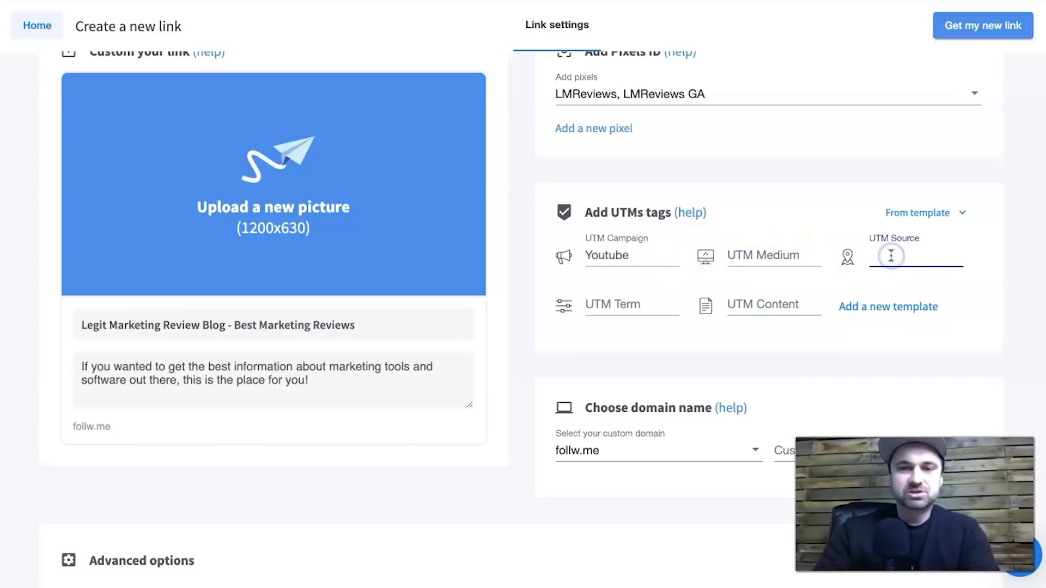
{"action": "left_click", "coordinate": [621, 305]}
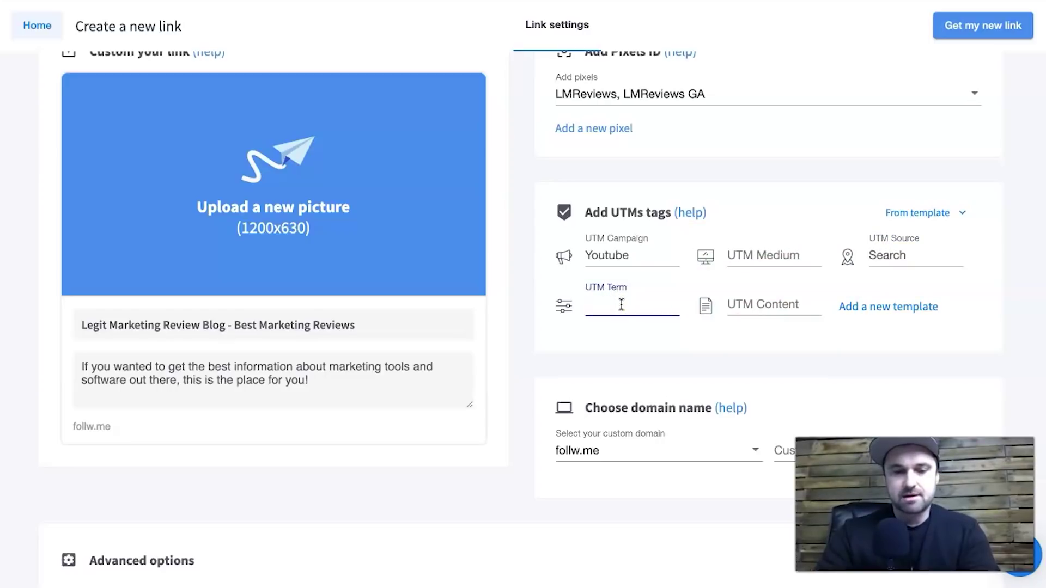
{"action": "type", "text": "Switchy"}
{"action": "left_click", "coordinate": [738, 344]}
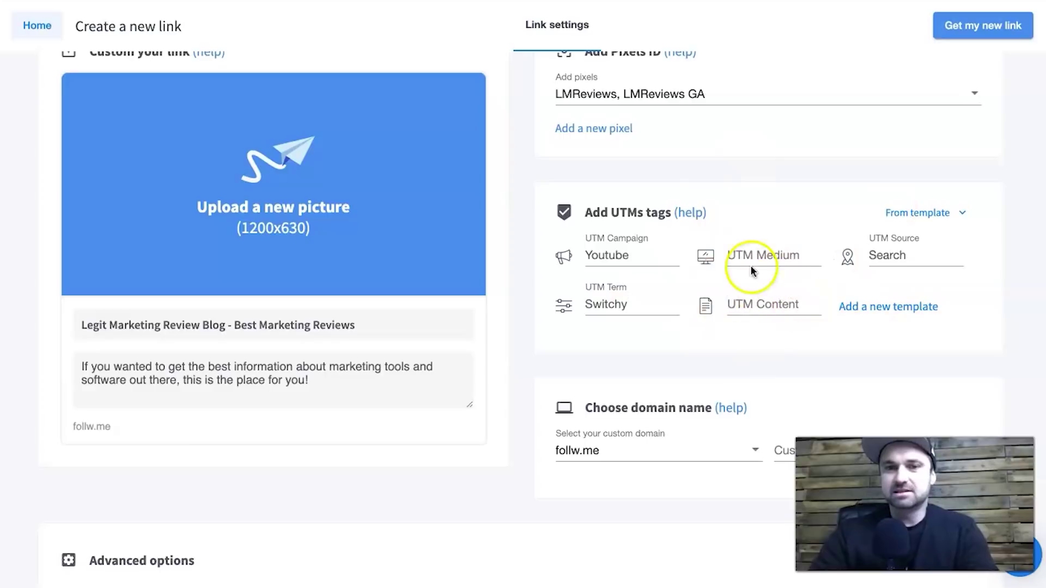
Step: Tag the link with switchy and choose YT LMR as its folder
{"action": "scroll", "coordinate": [865, 292], "scroll_direction": "down", "scroll_amount": 2}
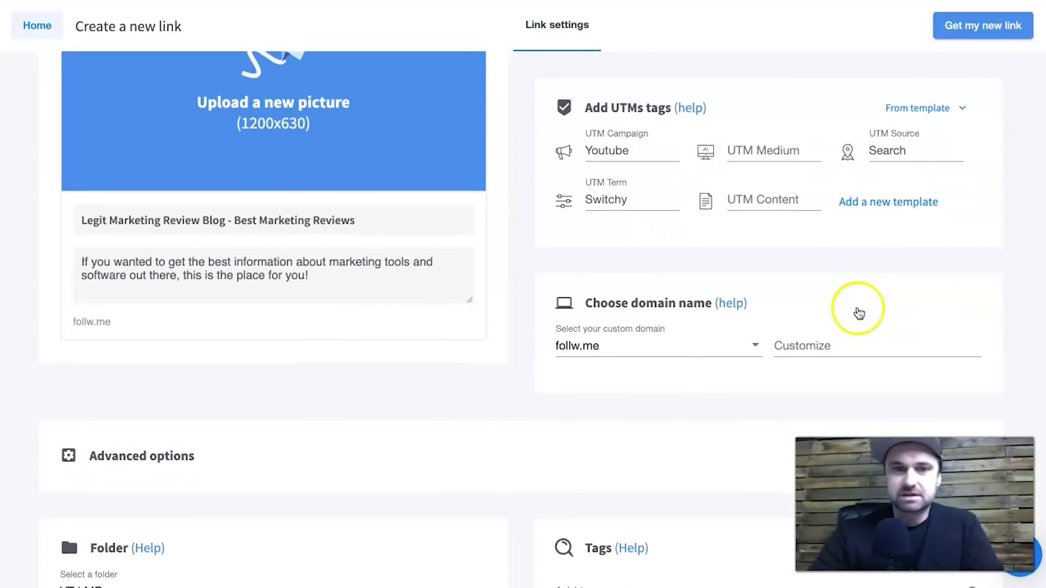
{"action": "scroll", "coordinate": [334, 516], "scroll_direction": "down", "scroll_amount": 4}
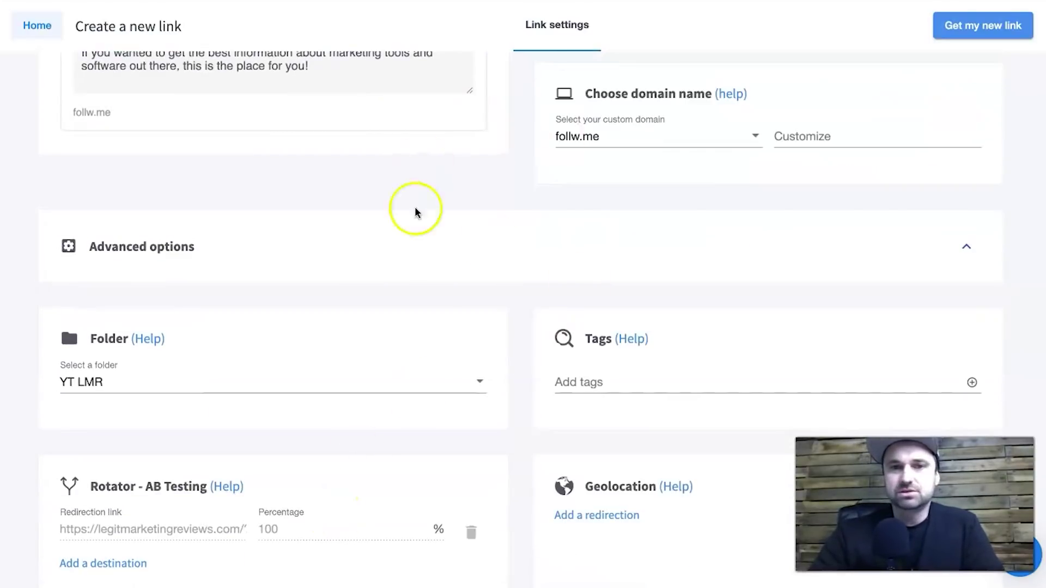
{"action": "left_click", "coordinate": [589, 380]}
{"action": "type", "text": "switchy"}
{"action": "left_click", "coordinate": [376, 384]}
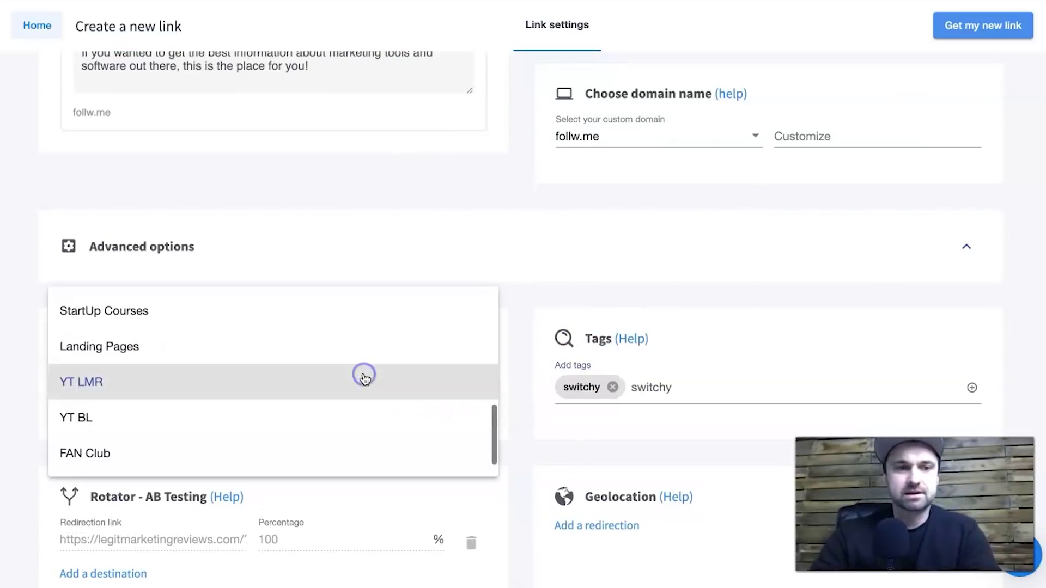
{"action": "left_click", "coordinate": [320, 382]}
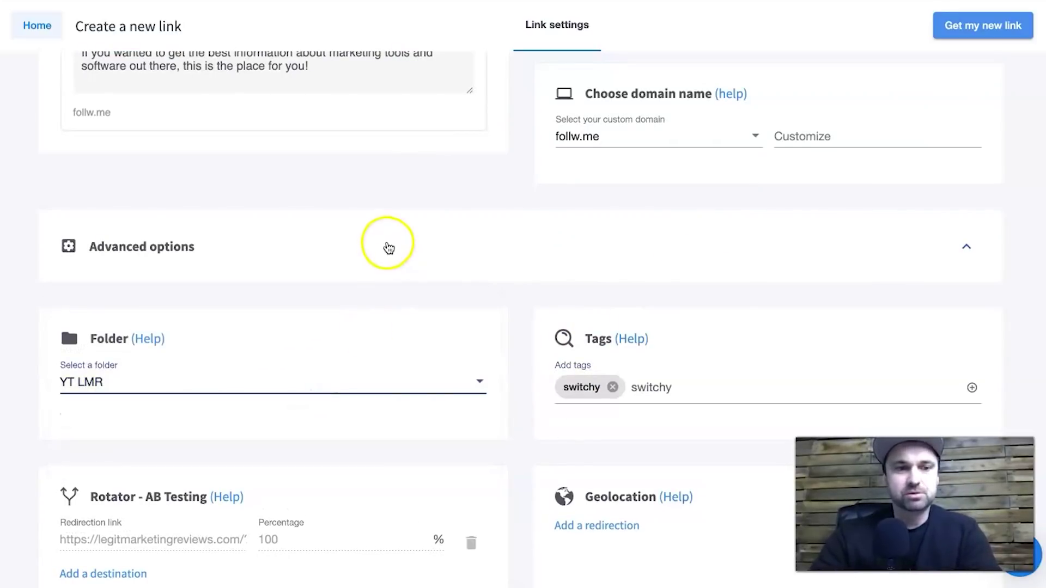
Step: Examine the link's advanced options for A/B testing rotation, geolocation redirection, GDPR popup and favicon
{"action": "scroll", "coordinate": [460, 312], "scroll_direction": "down", "scroll_amount": 5}
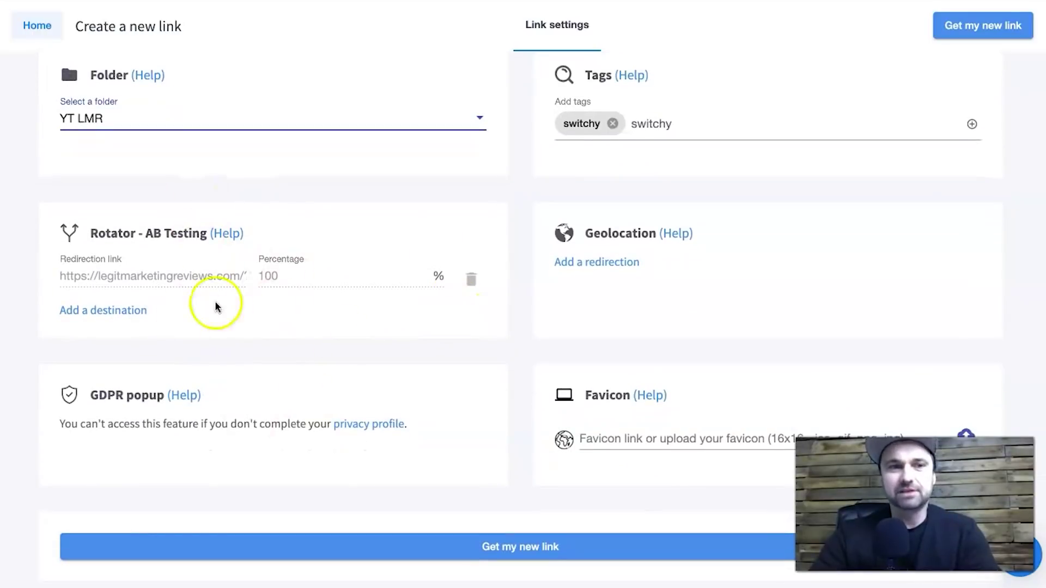
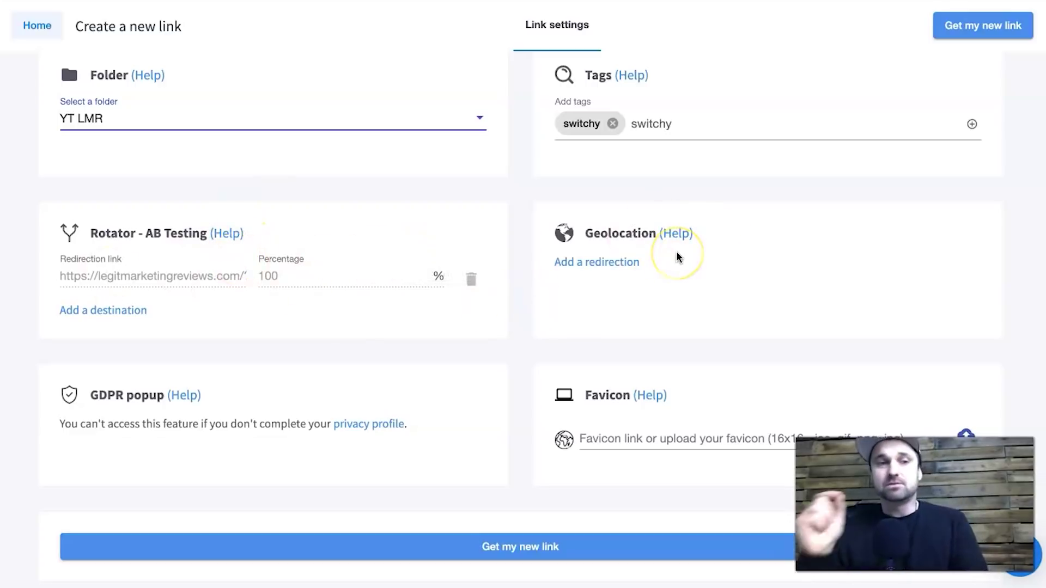
{"action": "left_click", "coordinate": [736, 281]}
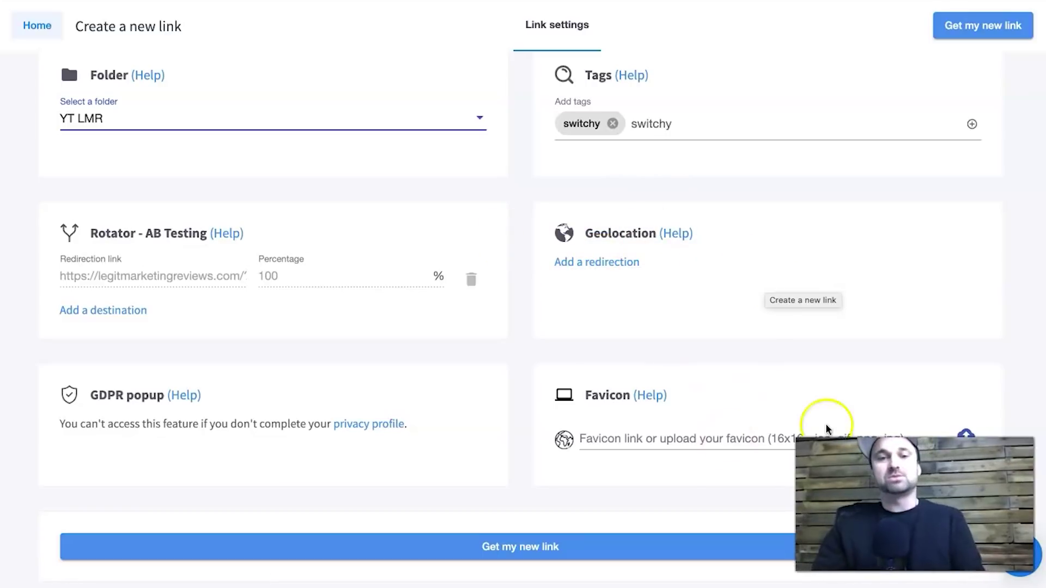
{"action": "scroll", "coordinate": [701, 388], "scroll_direction": "down", "scroll_amount": 1}
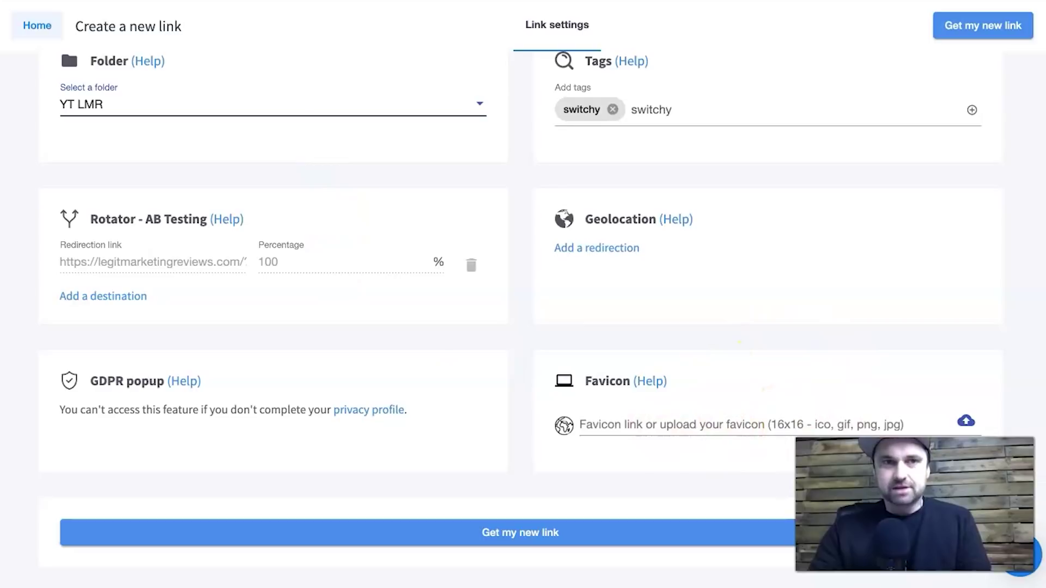
{"action": "scroll", "coordinate": [685, 413], "scroll_direction": "up", "scroll_amount": 5}
{"action": "left_click", "coordinate": [685, 413]}
{"action": "left_click", "coordinate": [674, 423]}
Step: Generate the short link and open the dashboard's list of links
{"action": "scroll", "coordinate": [794, 353], "scroll_direction": "up", "scroll_amount": 5}
{"action": "left_click", "coordinate": [987, 25]}
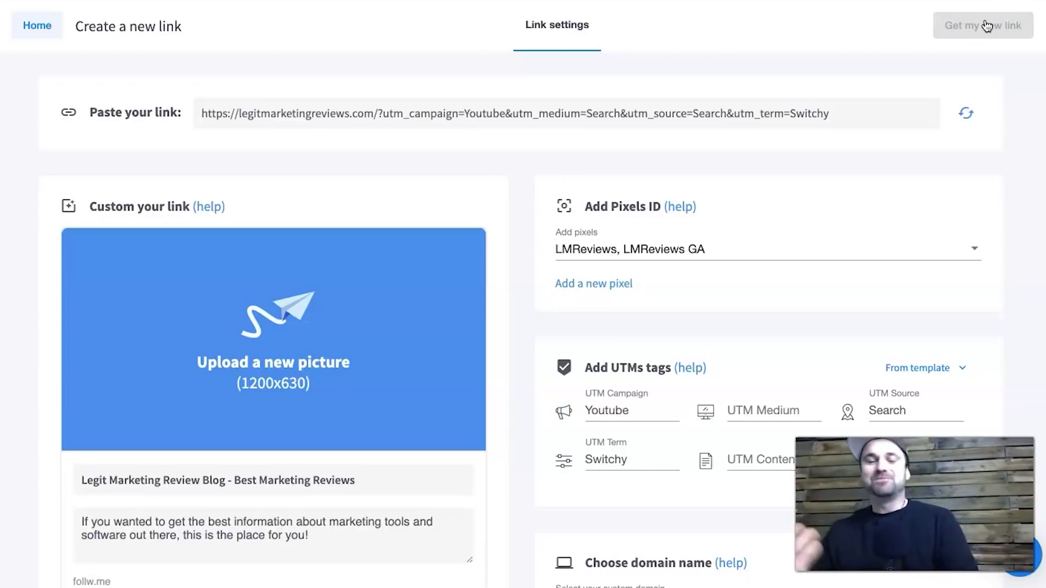
{"action": "left_click", "coordinate": [569, 380]}
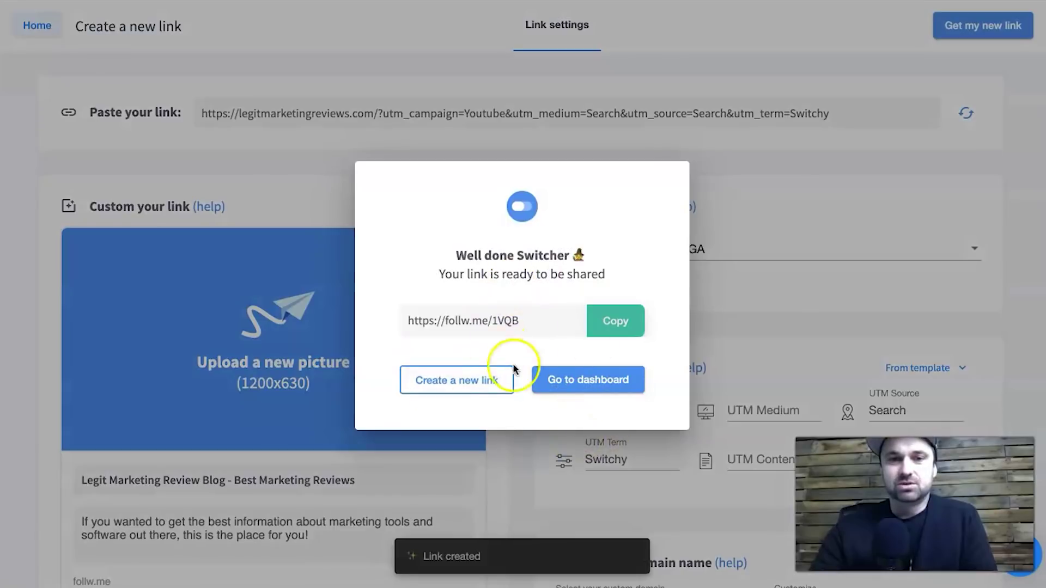
{"action": "left_click", "coordinate": [631, 384]}
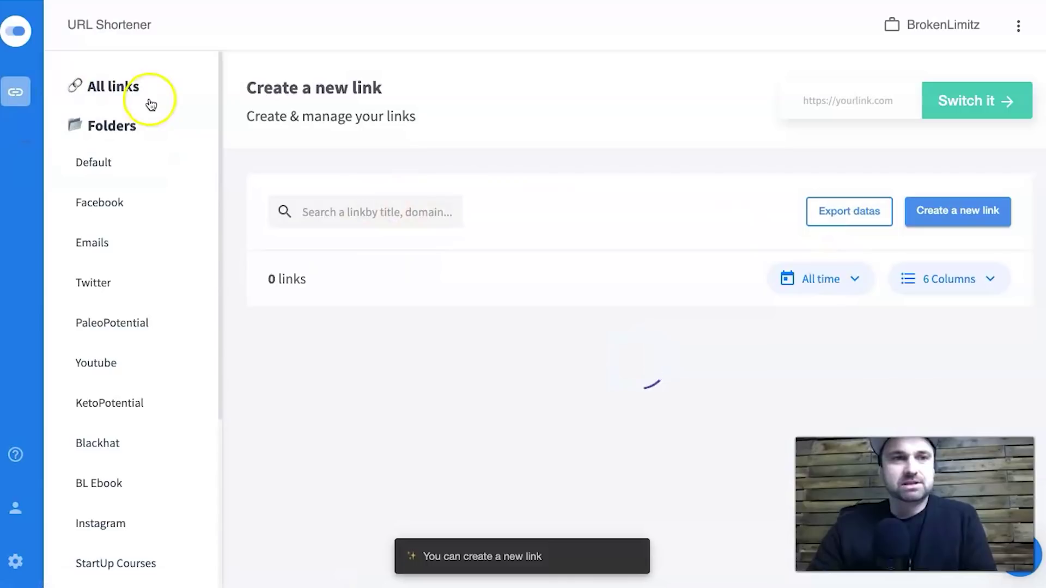
{"action": "scroll", "coordinate": [834, 212], "scroll_direction": "down", "scroll_amount": 1}
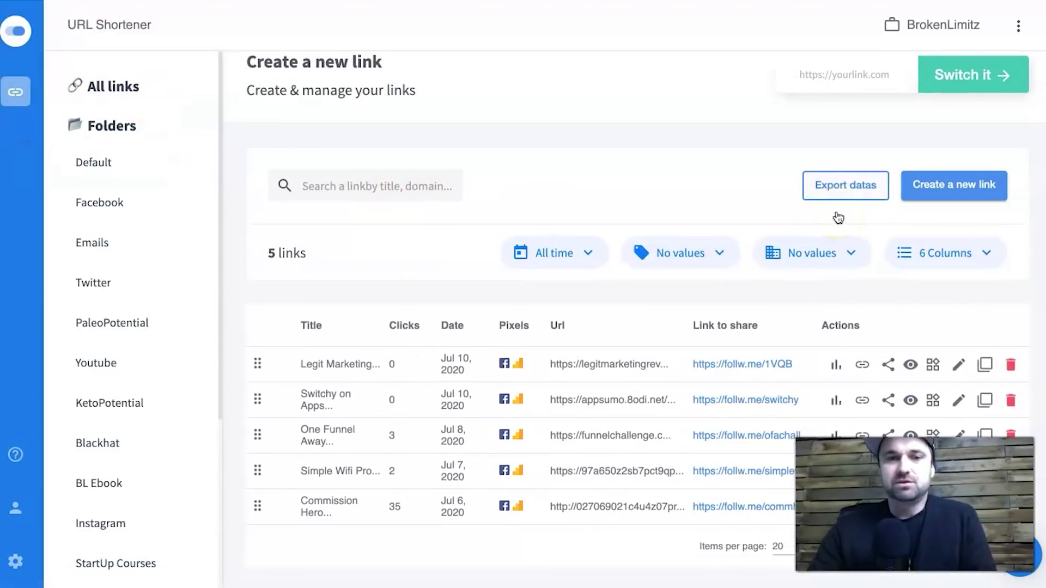
Step: Start another new link and select follw.me as its custom domain
{"action": "left_click", "coordinate": [966, 182]}
{"action": "scroll", "coordinate": [649, 392], "scroll_direction": "down", "scroll_amount": 5}
{"action": "left_click", "coordinate": [820, 293]}
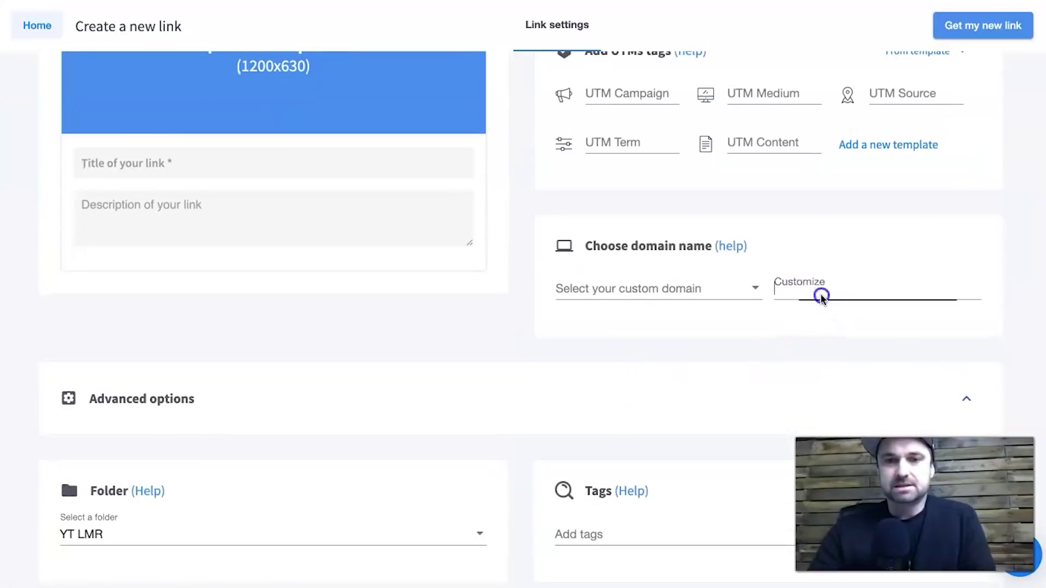
{"action": "left_click", "coordinate": [687, 295]}
{"action": "left_click", "coordinate": [657, 302]}
Step: Try lmrwebsite and website as the custom ending of the follw.me link, and clear the field
{"action": "left_click", "coordinate": [834, 284]}
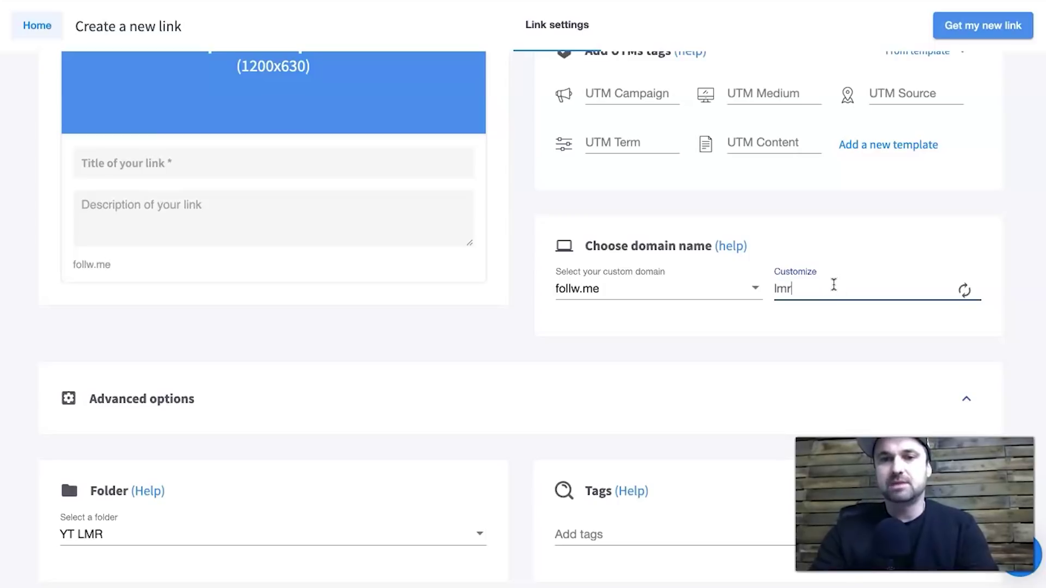
{"action": "left_click", "coordinate": [837, 319]}
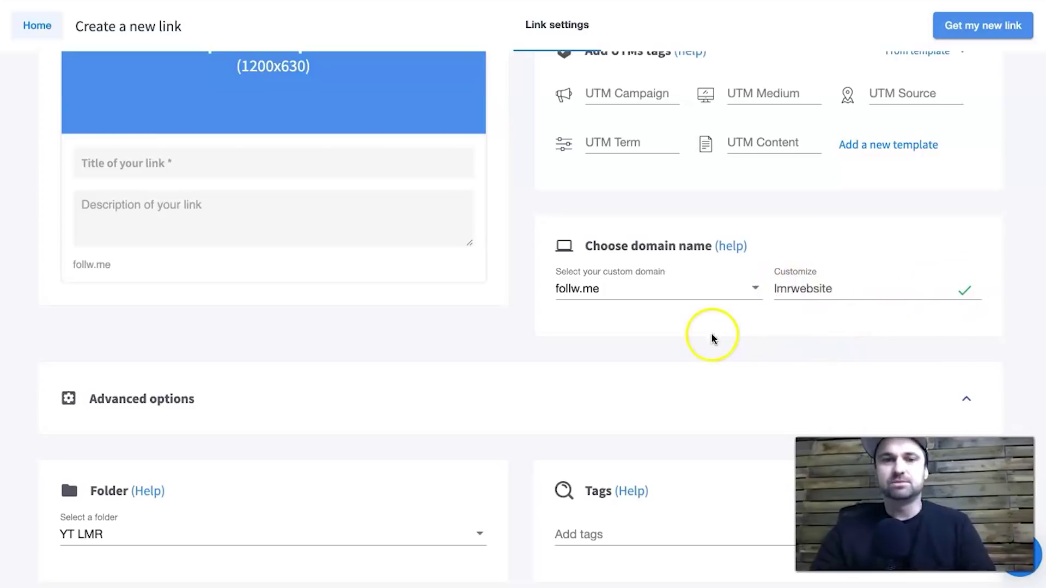
{"action": "double_click", "coordinate": [795, 289]}
{"action": "key", "text": "BackSpace"}
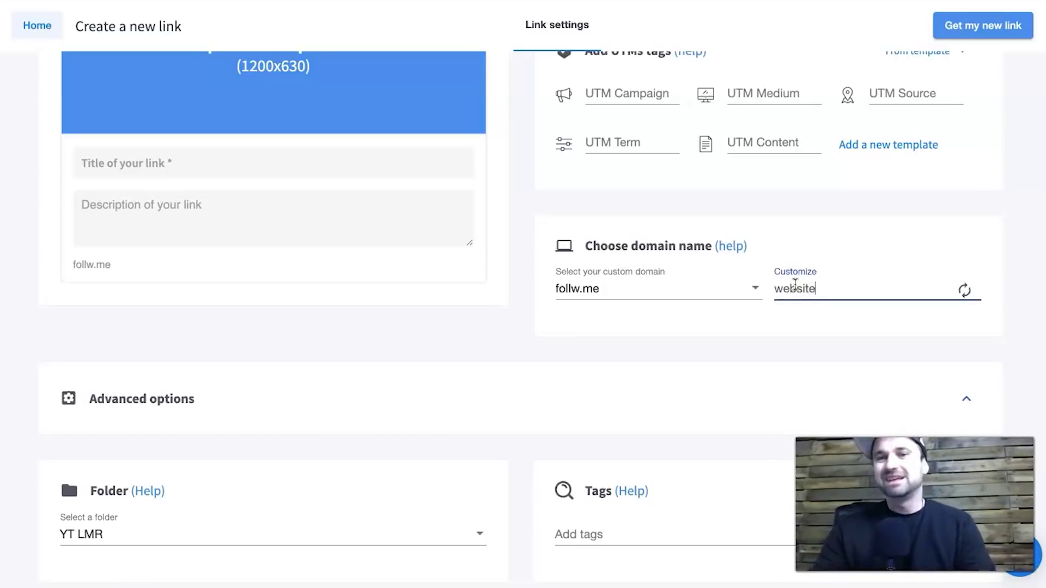
{"action": "left_click", "coordinate": [874, 315]}
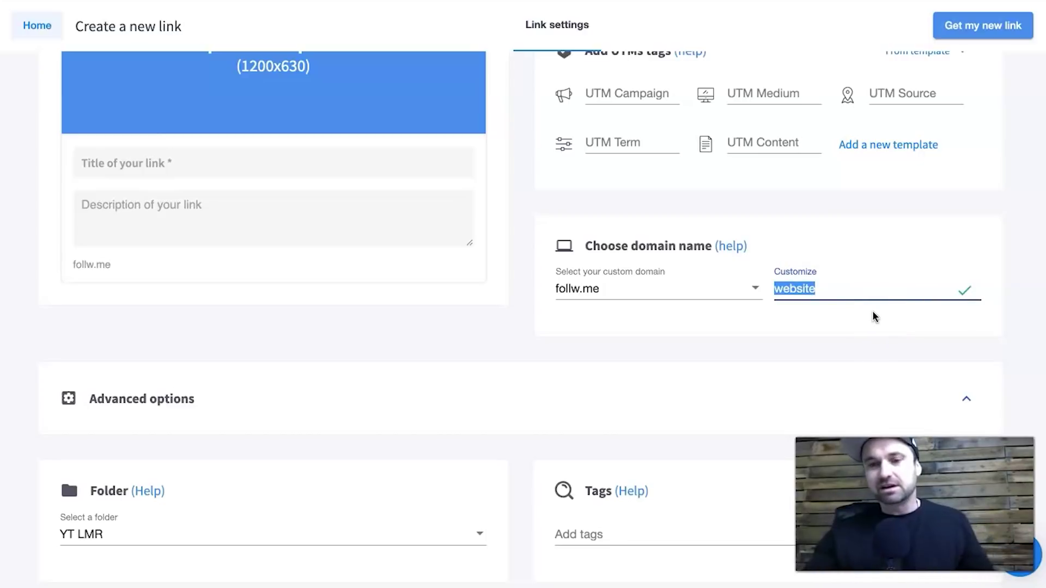
{"action": "key", "text": "BackSpace"}
{"action": "scroll", "coordinate": [873, 315], "scroll_direction": "up", "scroll_amount": 6}
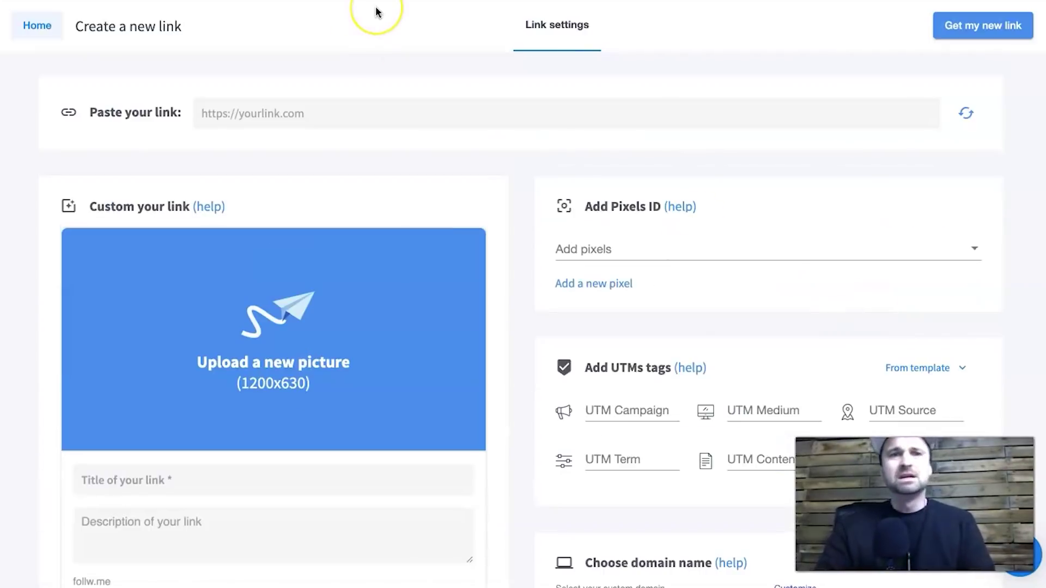